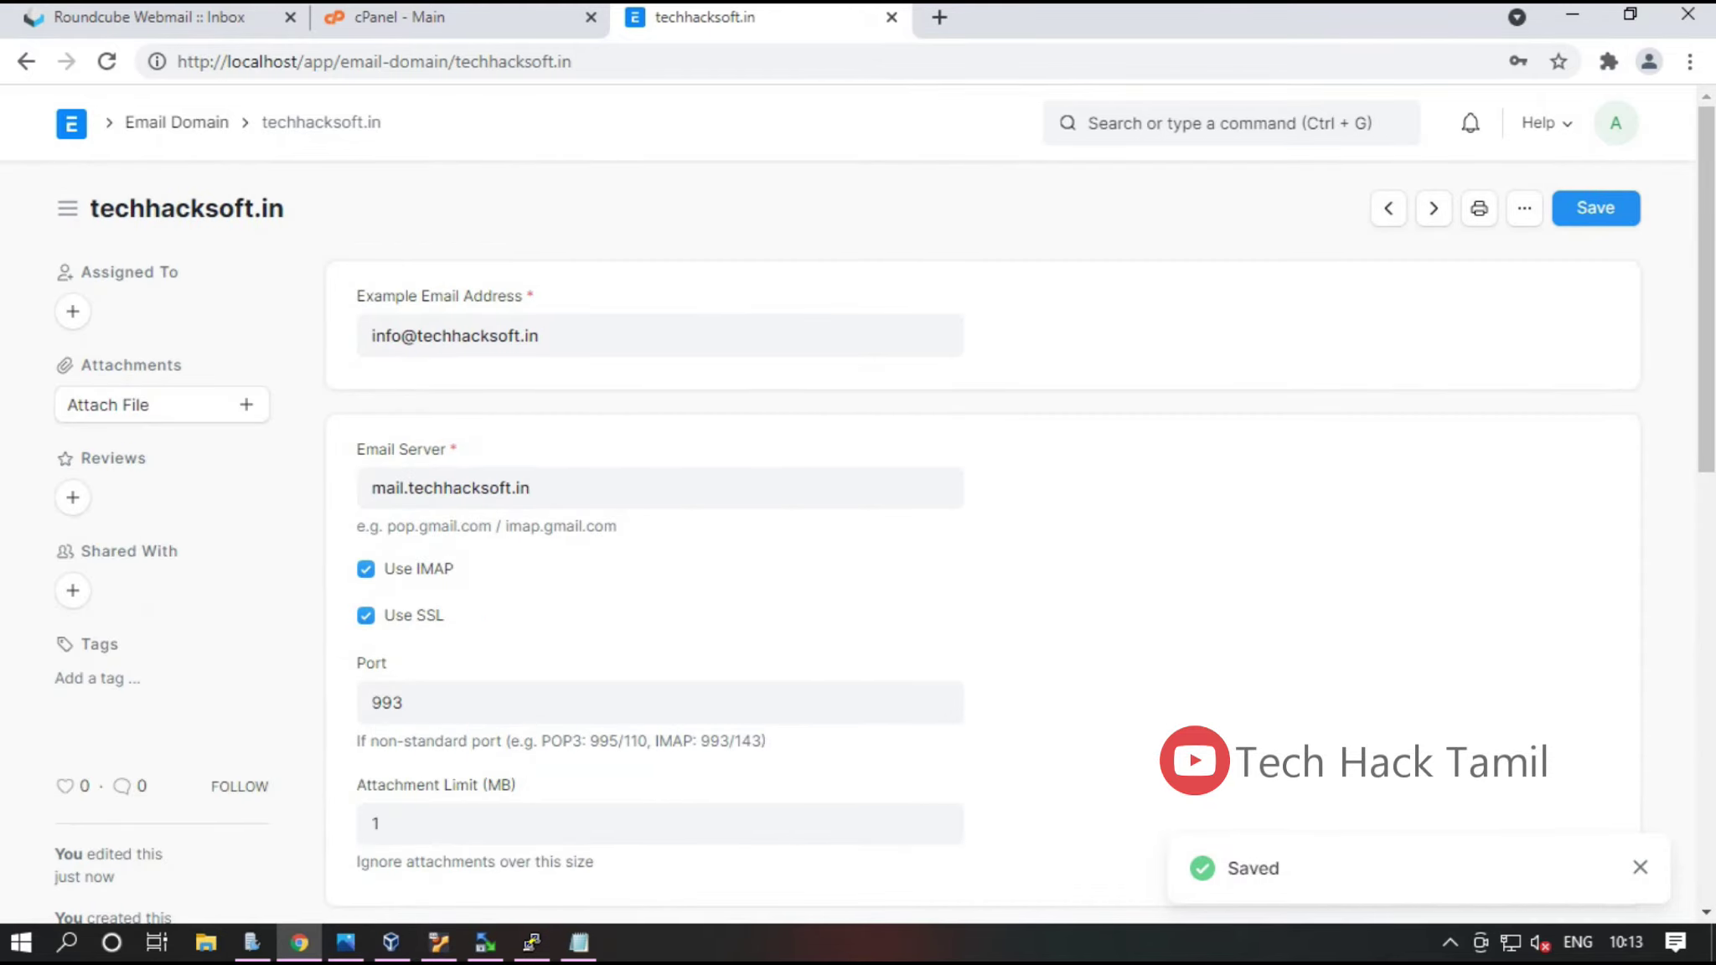
# Open the Email Domain list from the awesome bar search 'email doma'
pyautogui.hotkey('ctrl', 'g')
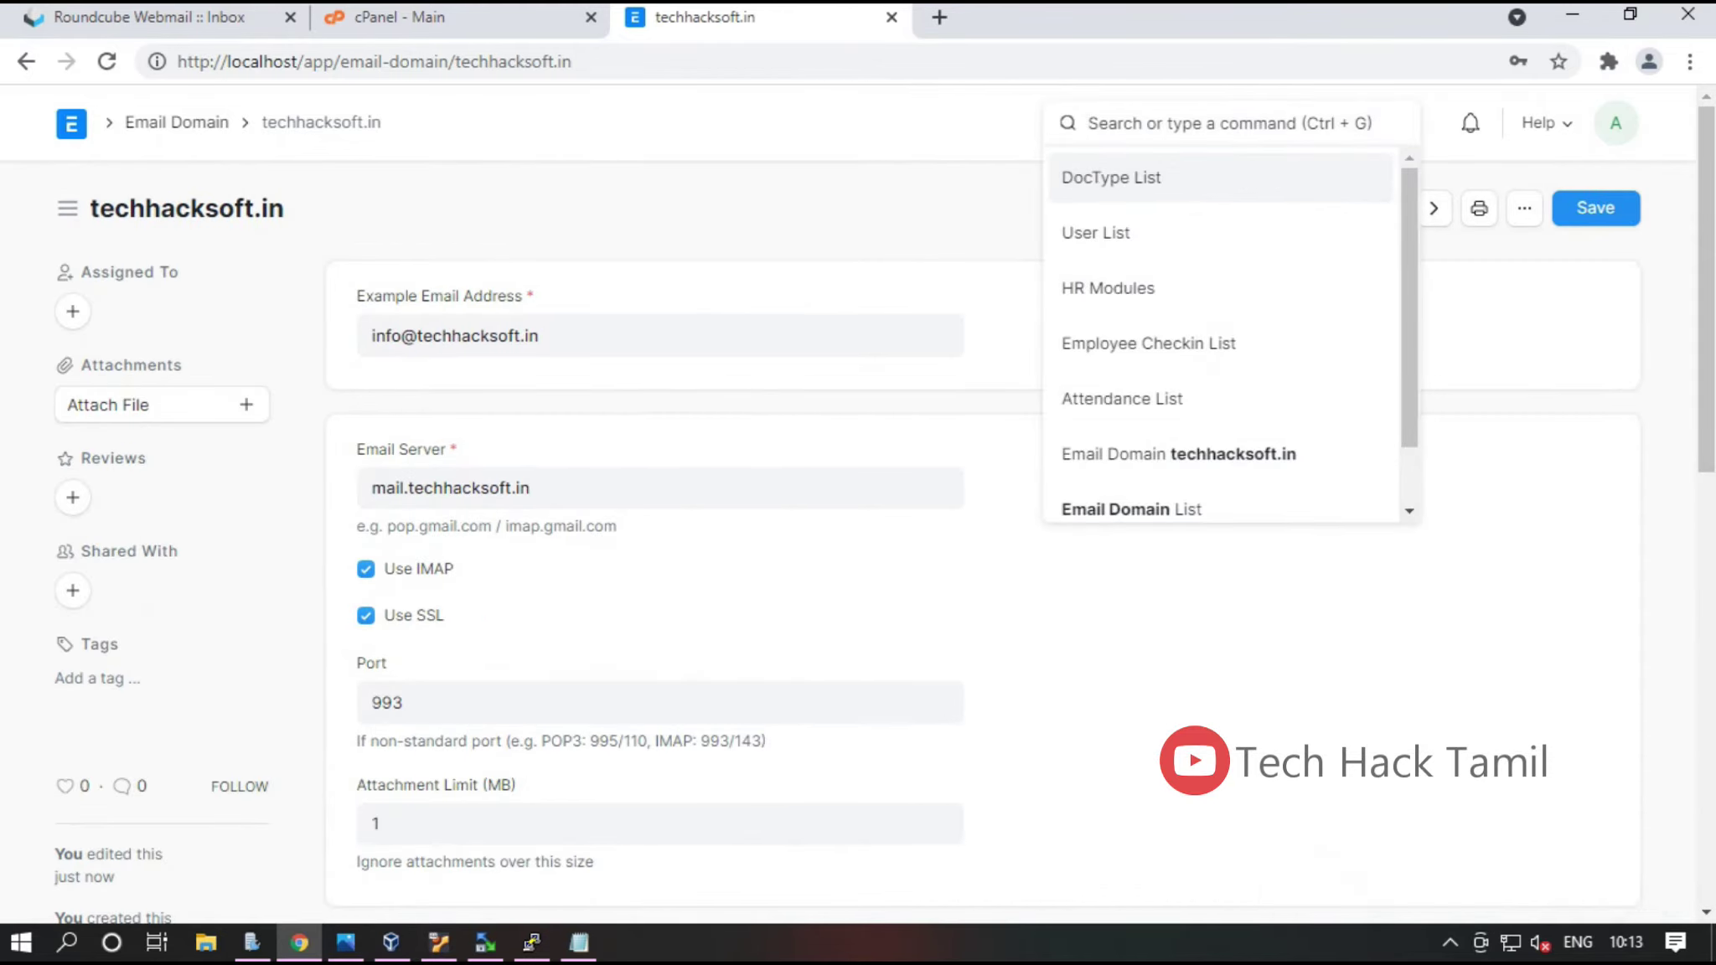
pyautogui.write('email doma')
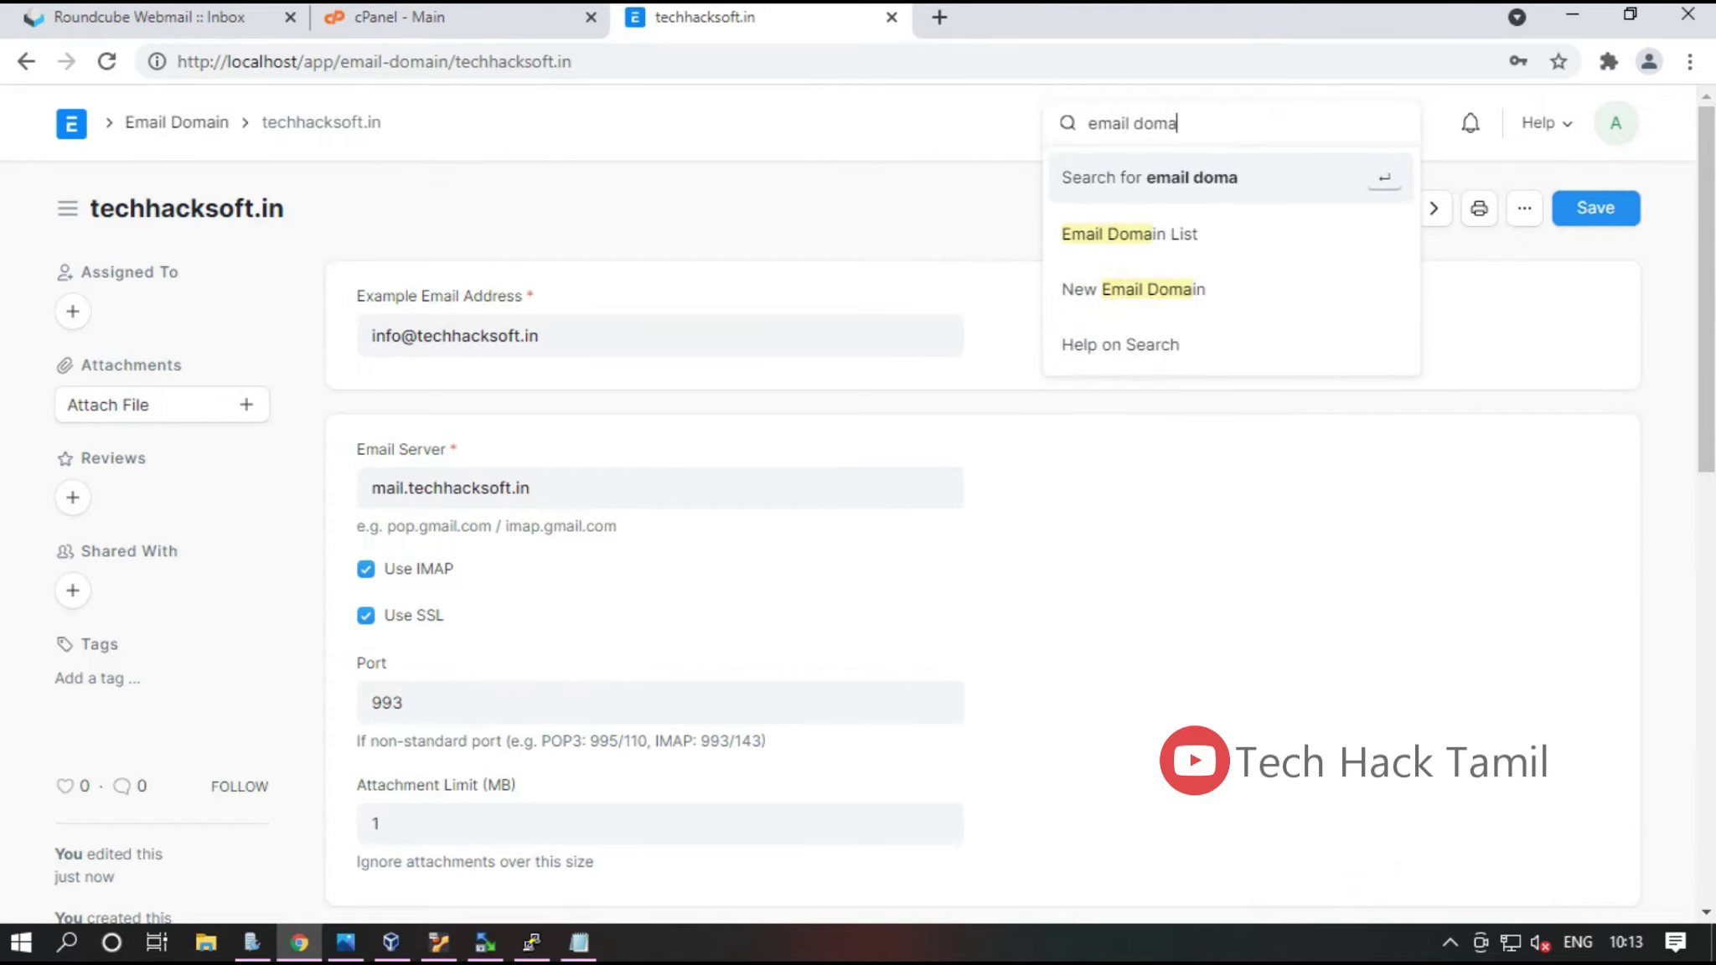
pyautogui.click(1129, 234)
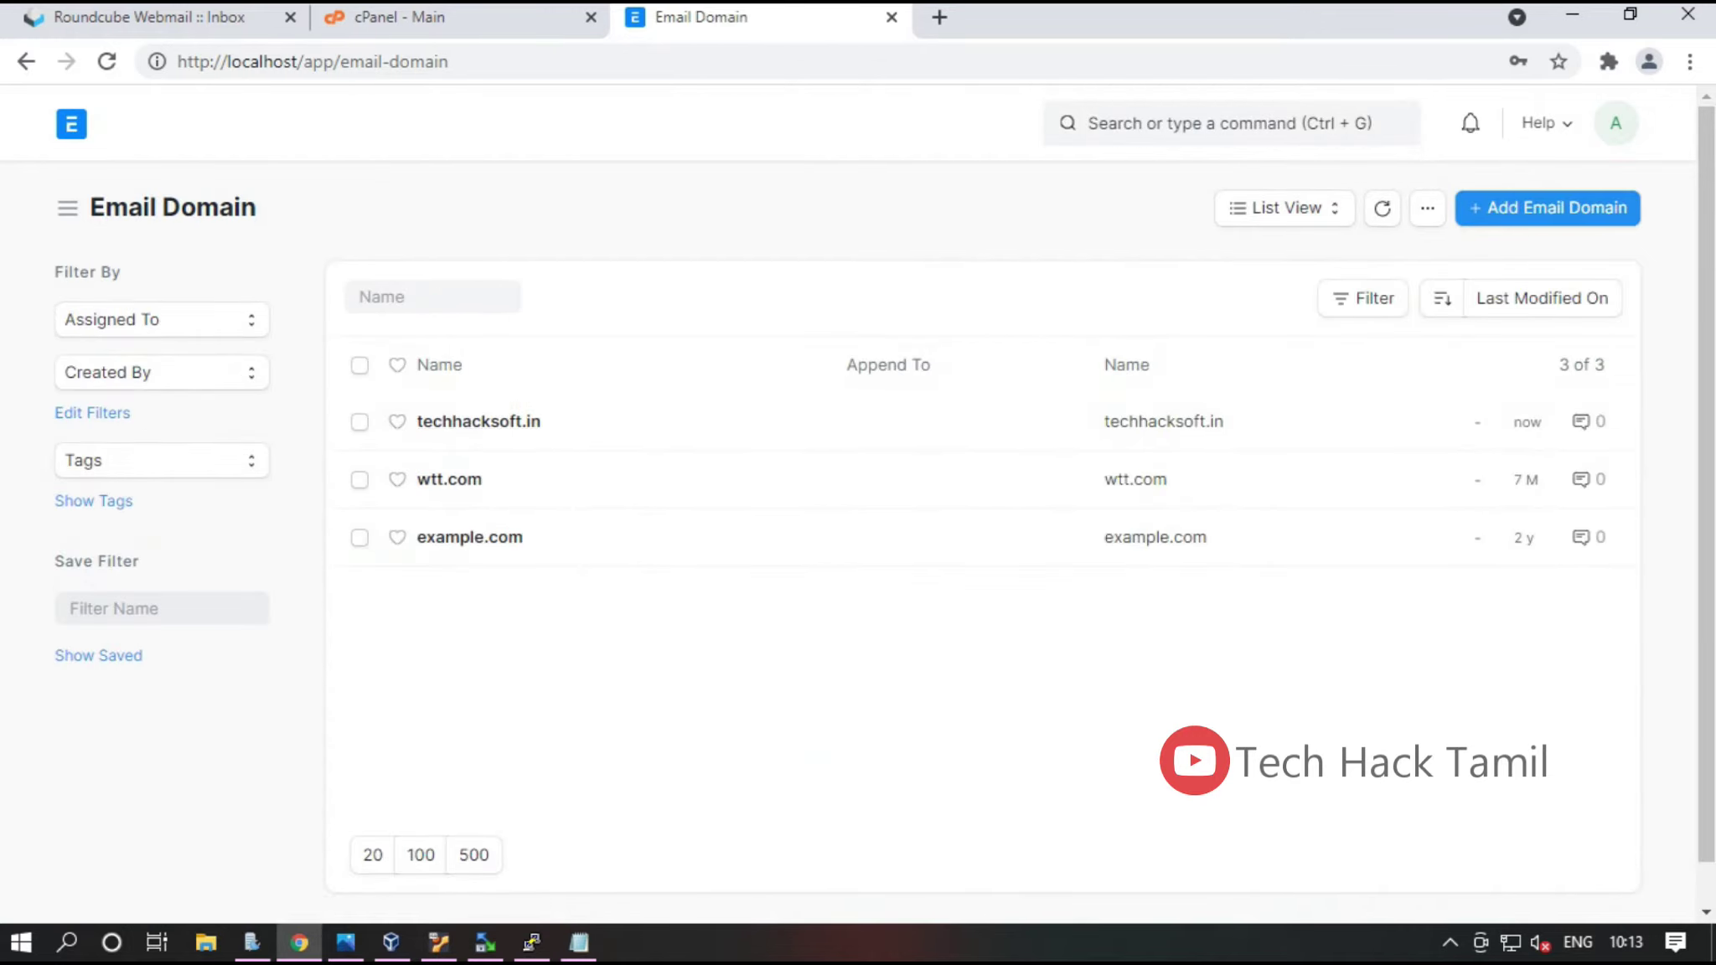
# Go to the Email Account list and start a new Email Account with Ctrl+B
pyautogui.hotkey('ctrl', 'g')
pyautogui.write('email')
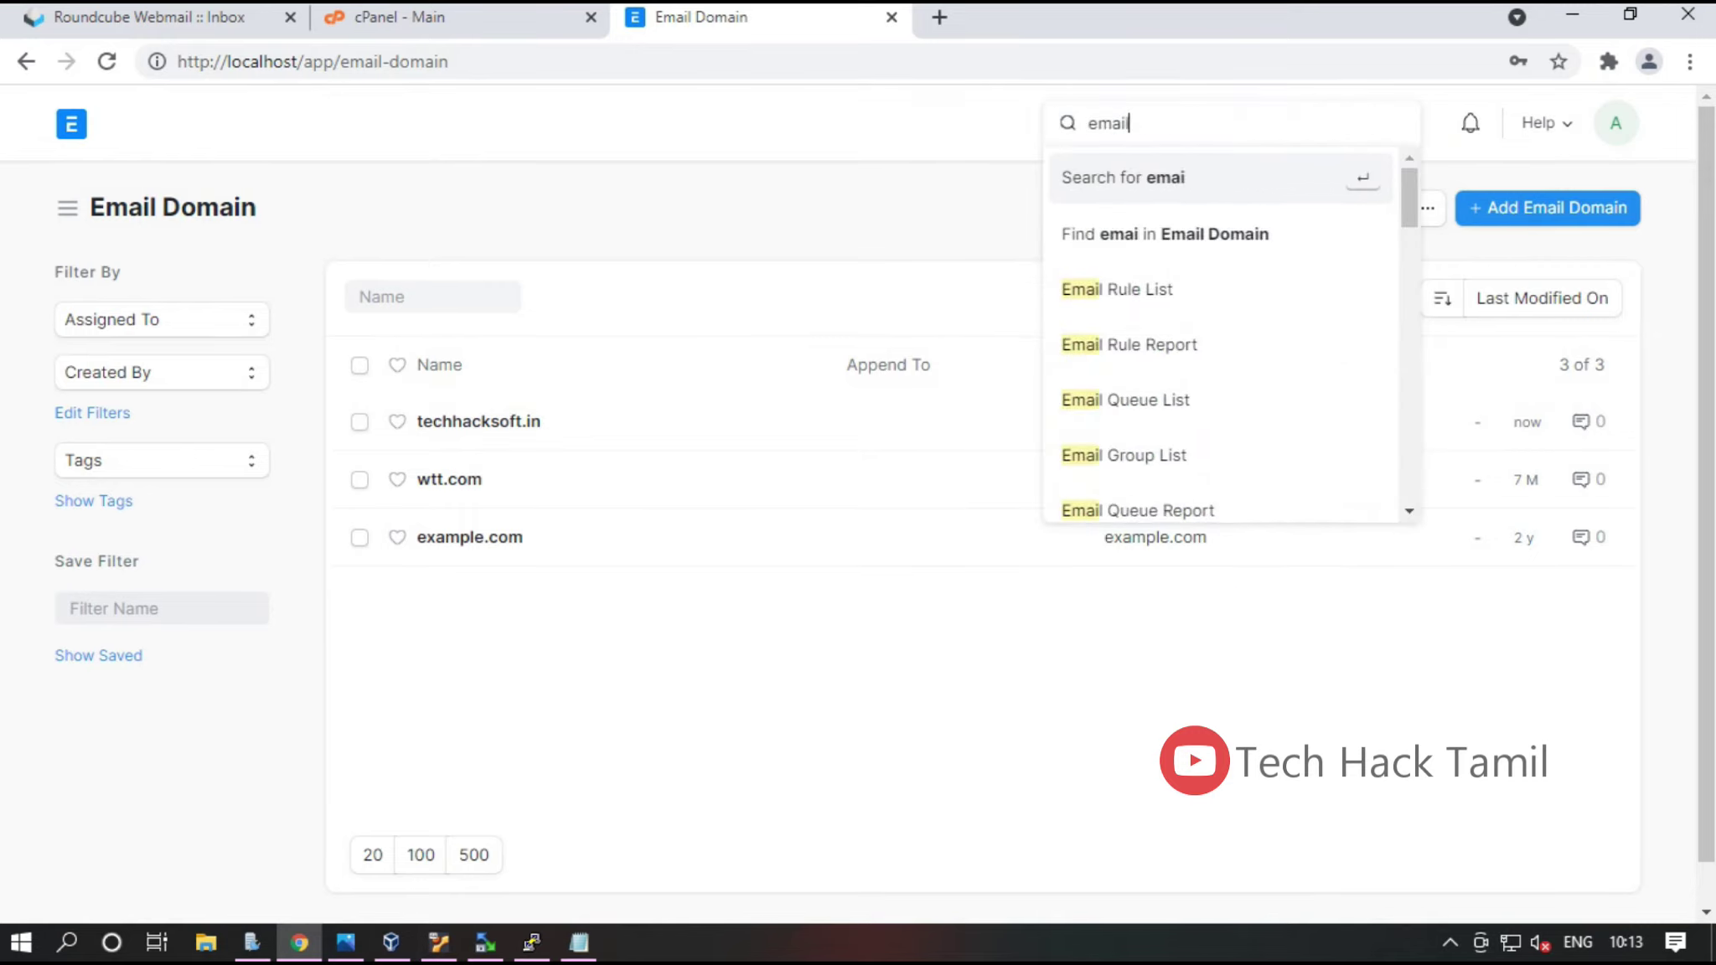
pyautogui.write(' adcc')
pyautogui.press('Down')
pyautogui.press('Return')
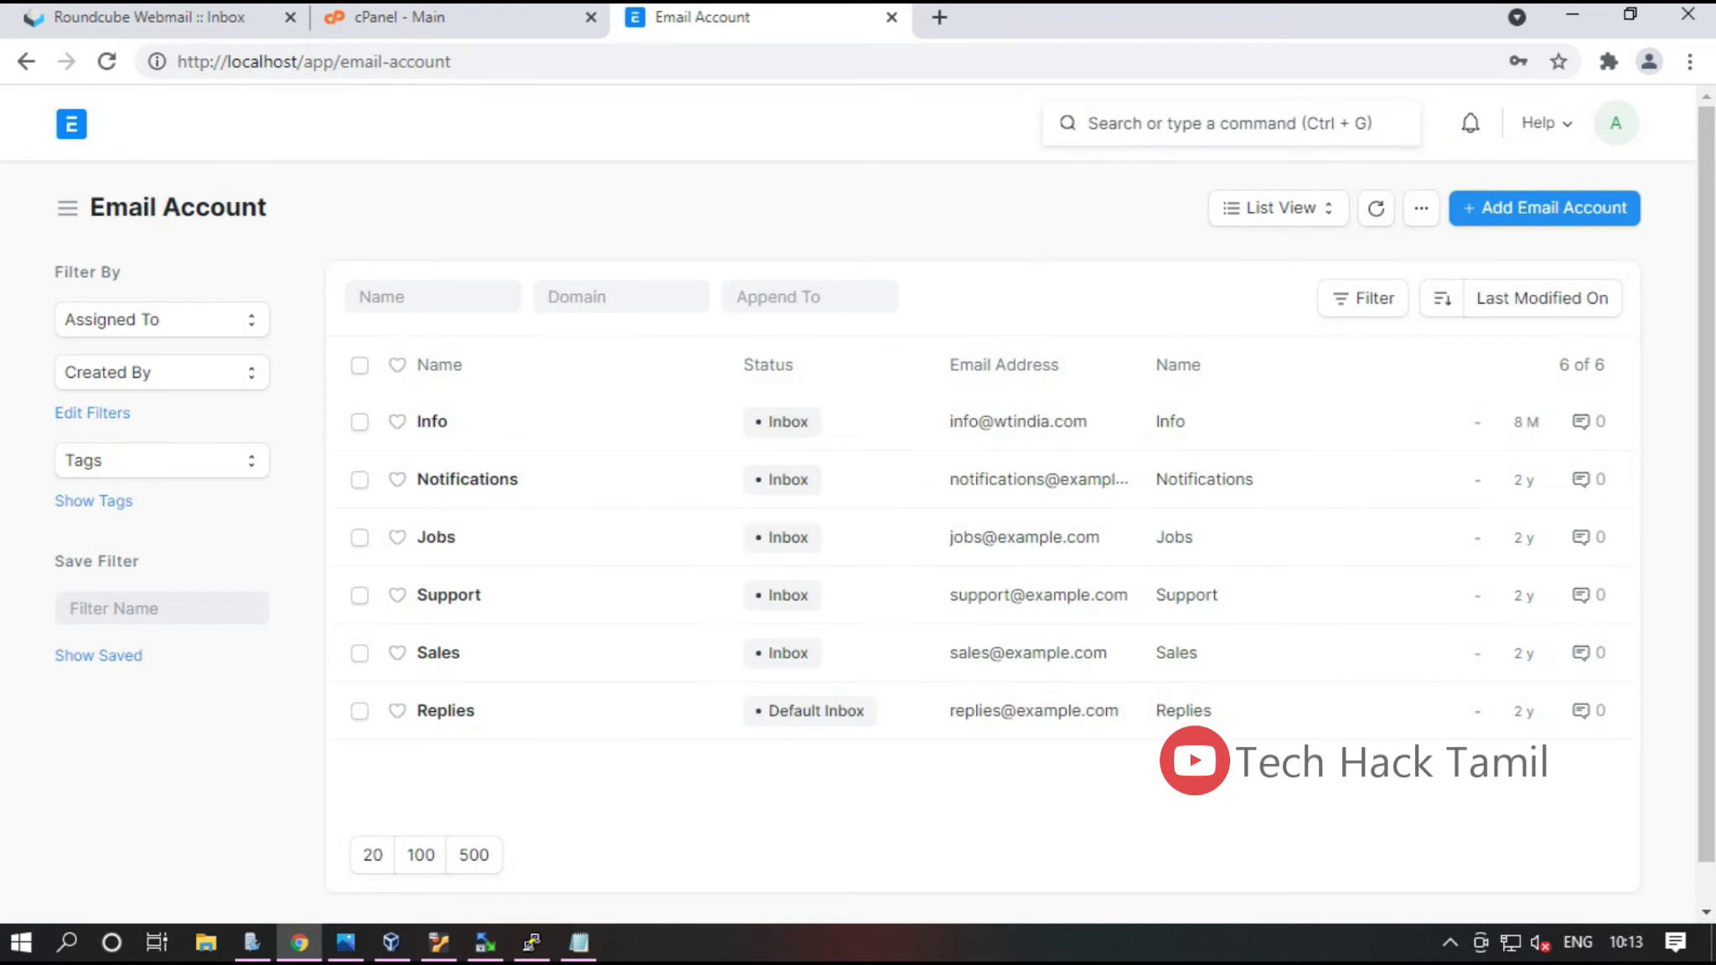
pyautogui.hotkey('ctrl', 'b')
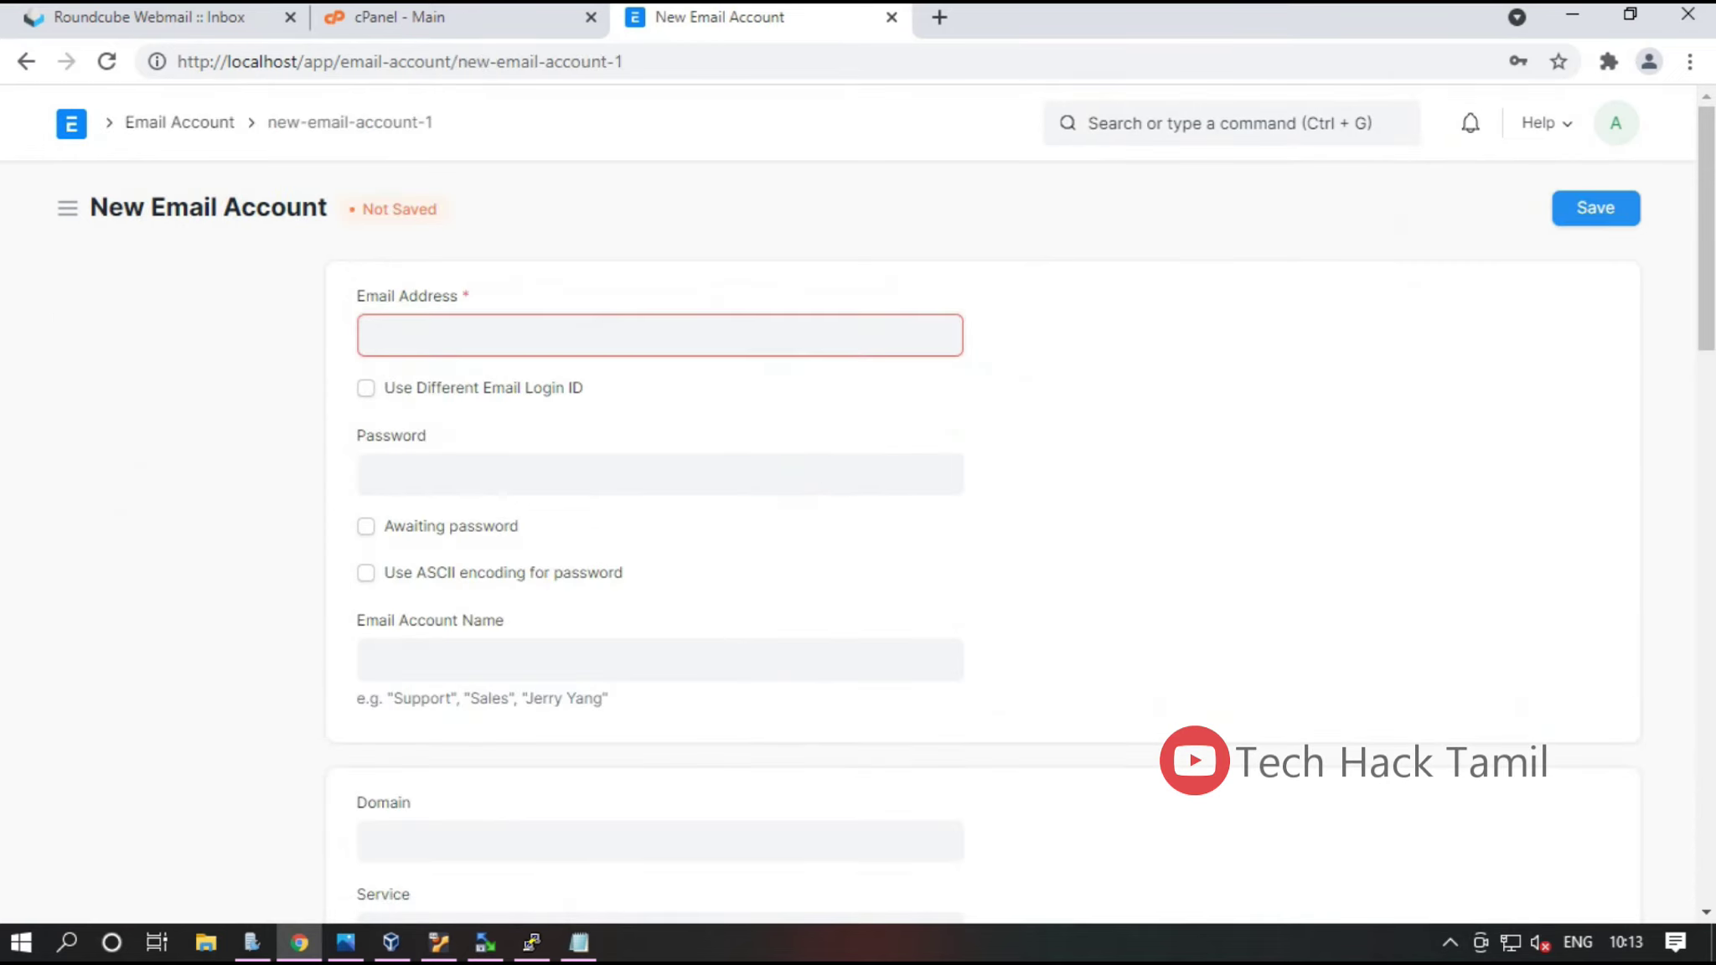
# Copy the info mailbox address from Roundcube and paste it into Email Address
pyautogui.moveTo(358, 296); pyautogui.dragTo(458, 296)
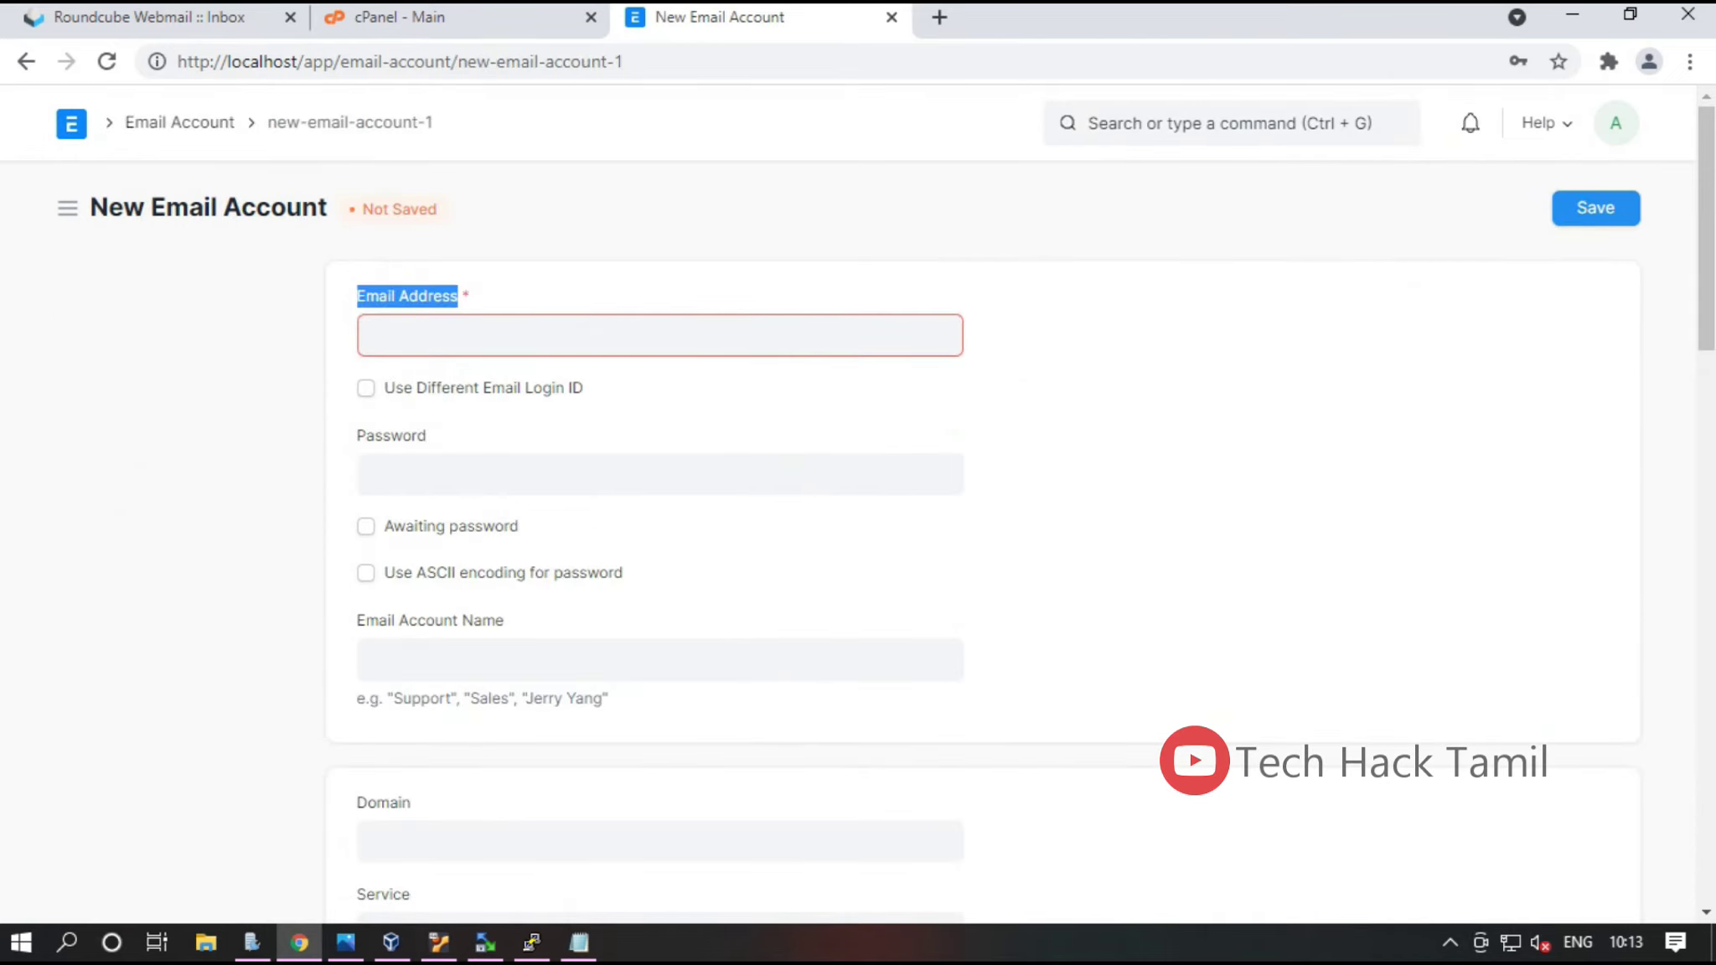
pyautogui.hotkey('ctrl', '1')
pyautogui.tripleClick(219, 121)
pyautogui.rightClick(220, 122)
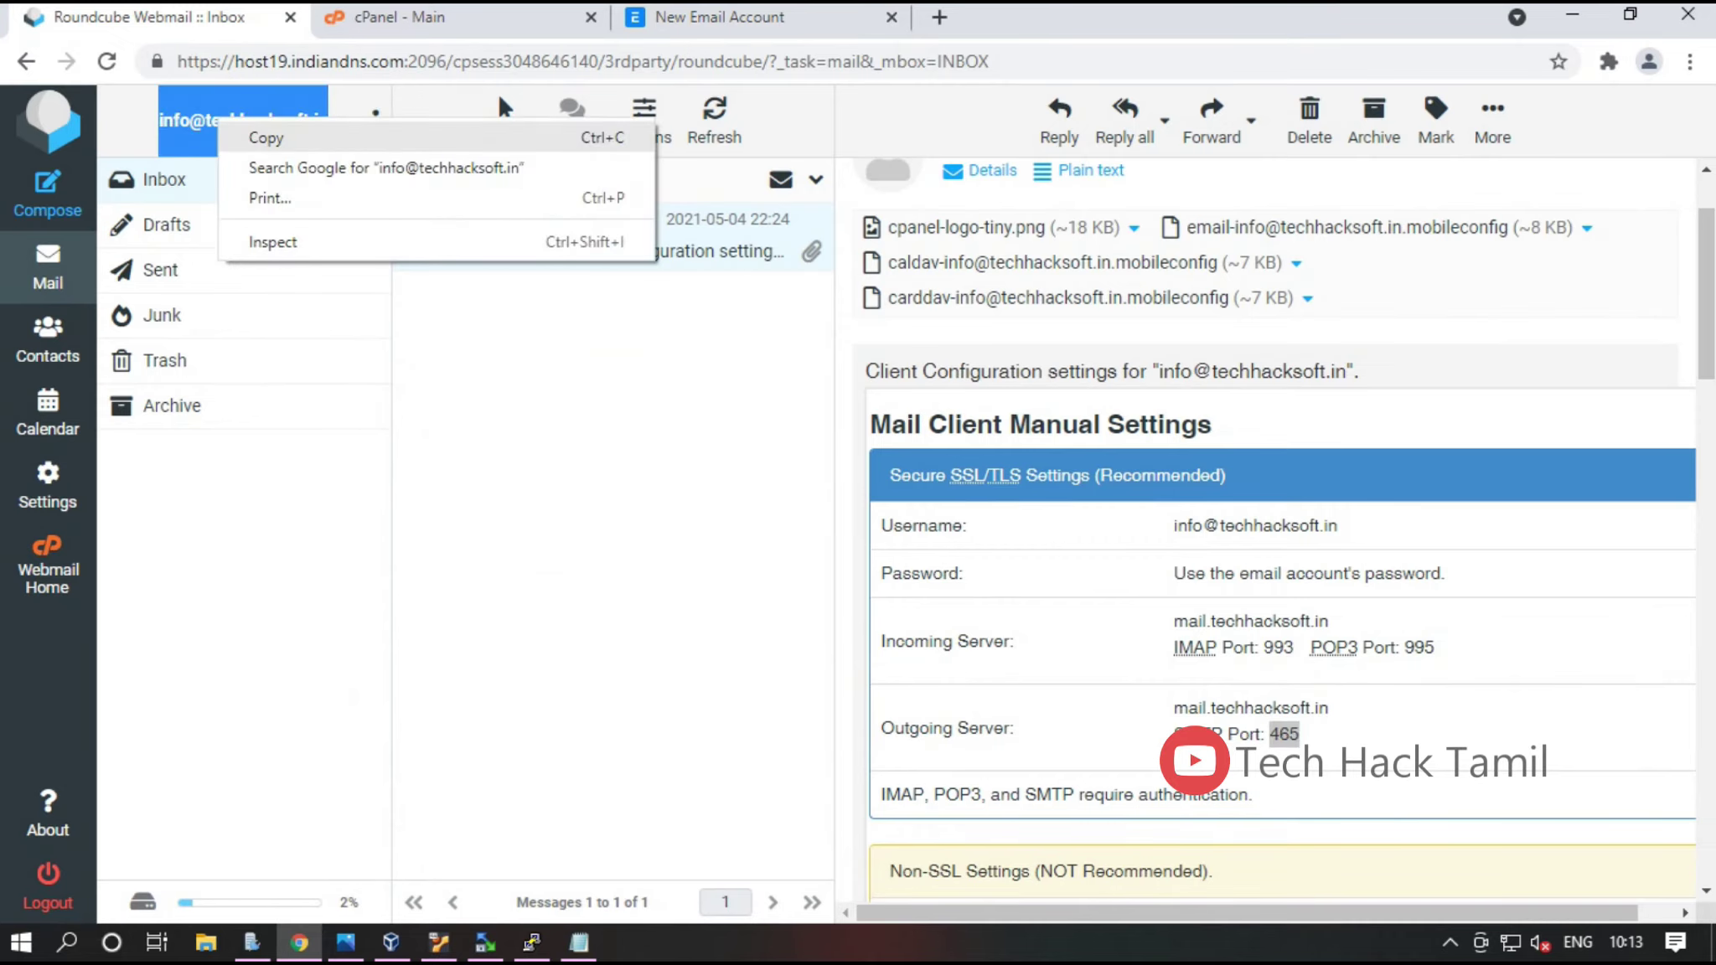
pyautogui.press('Return')
pyautogui.hotkey('ctrl', '3')
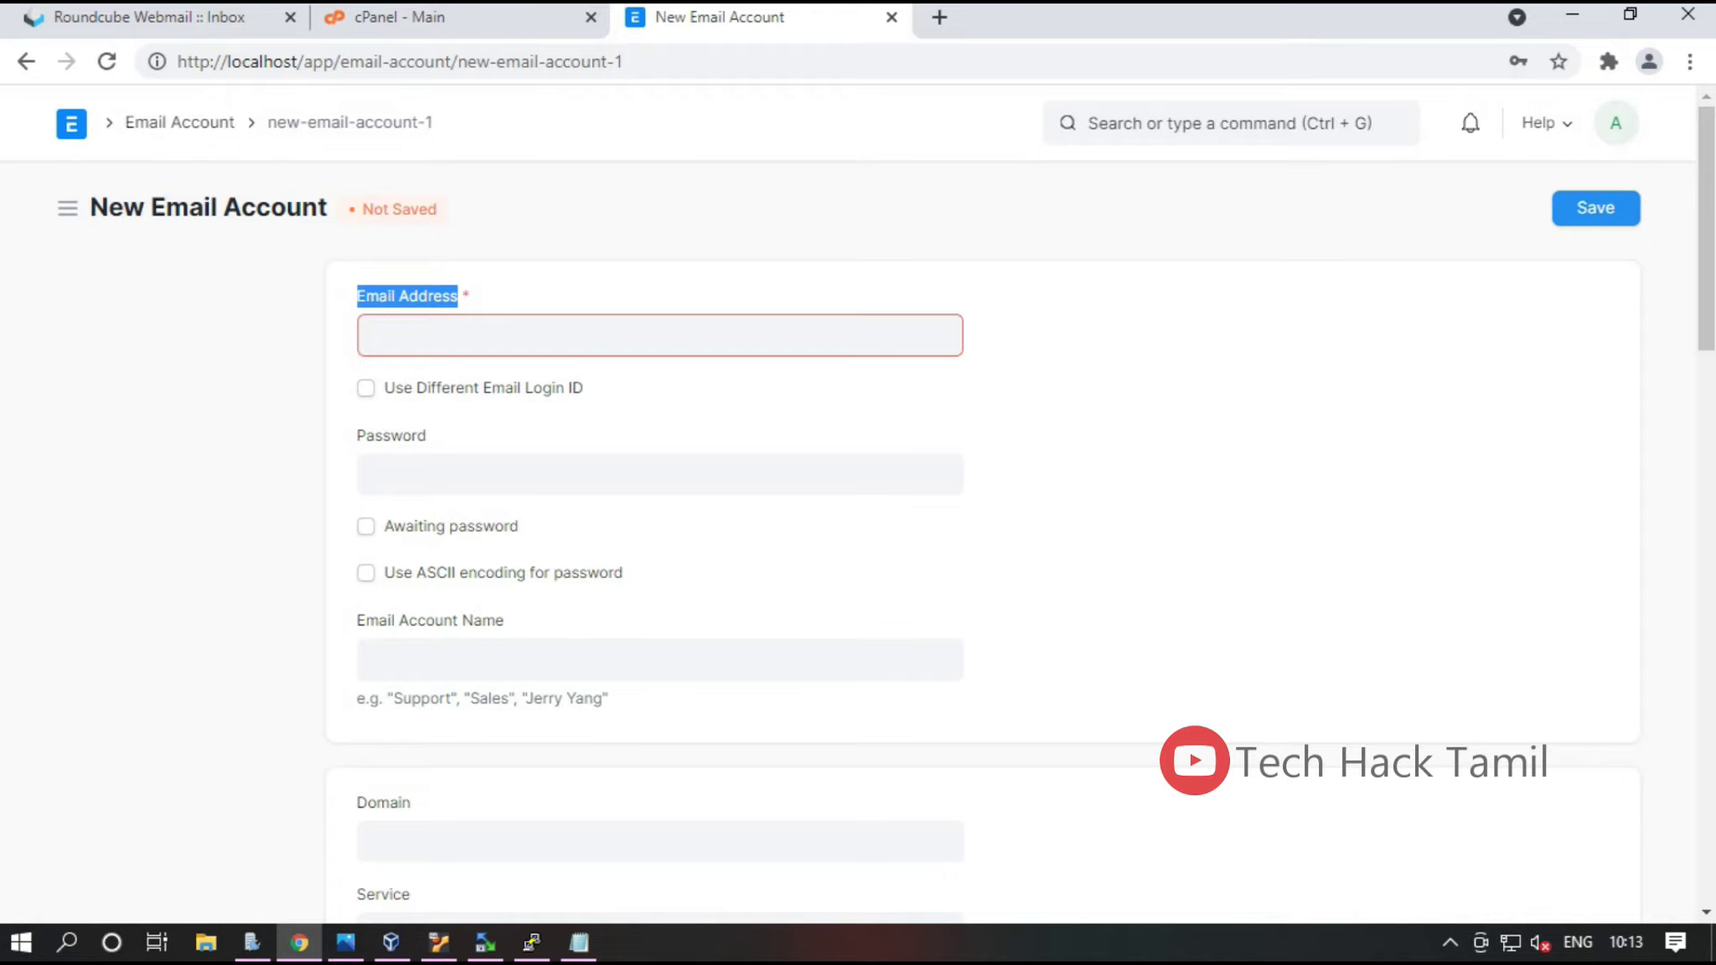
pyautogui.click(368, 335)
pyautogui.hotkey('ctrl', 'v')
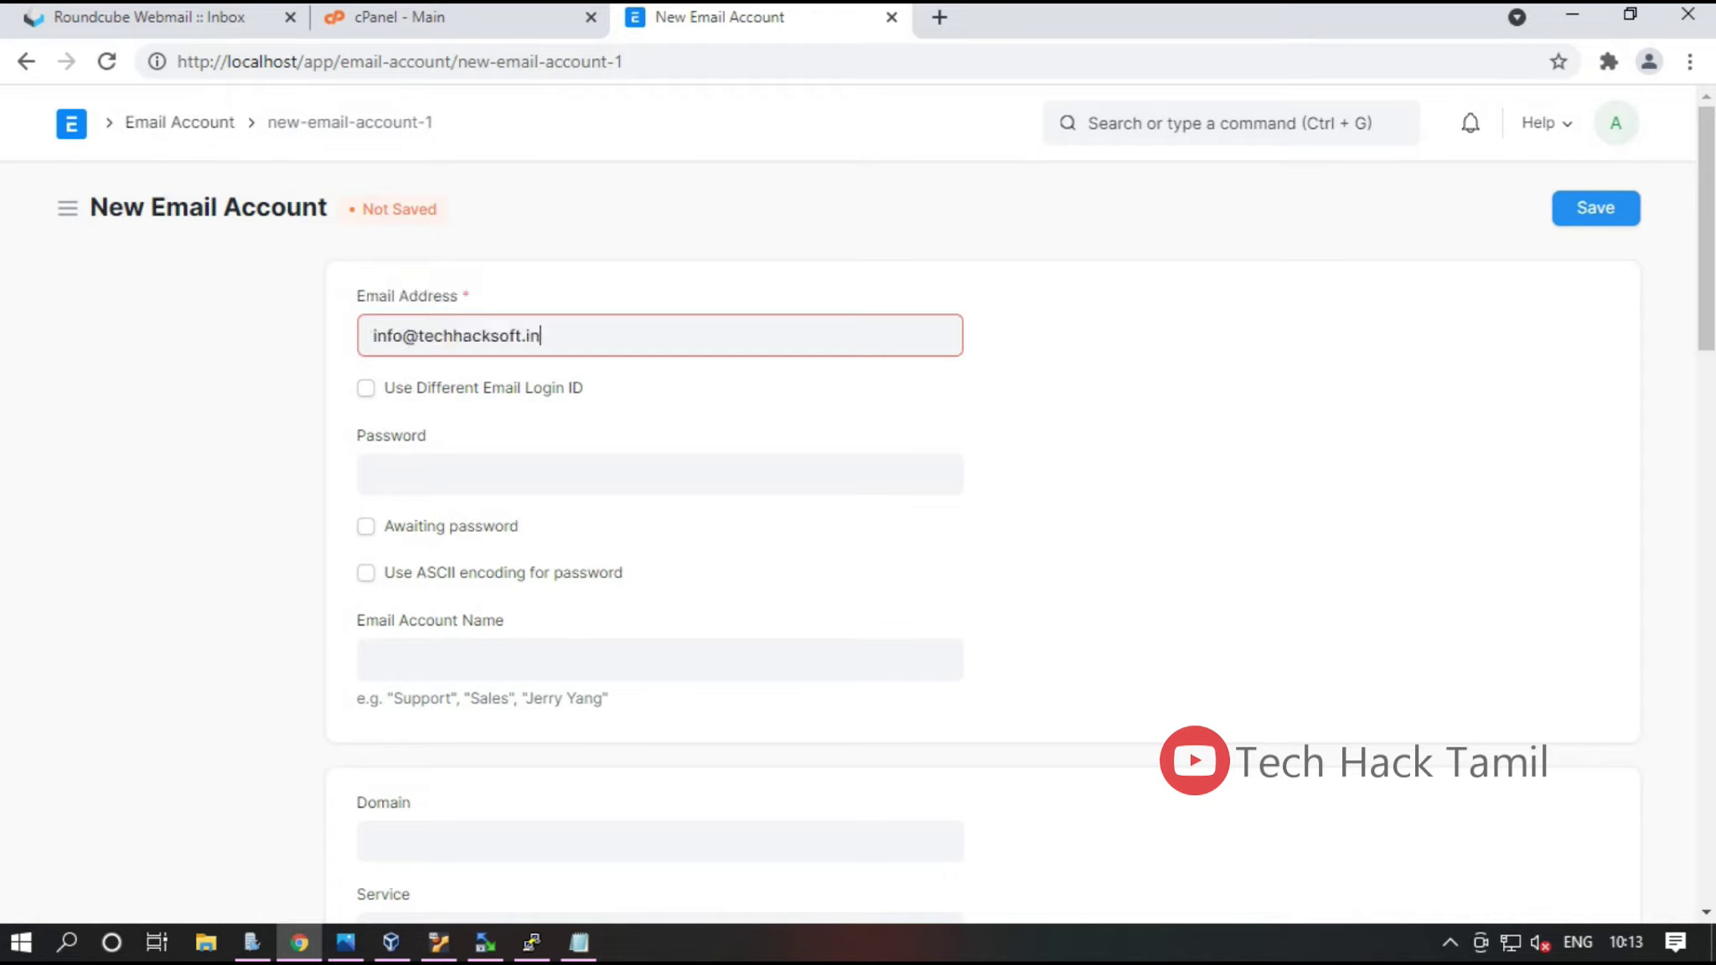
pyautogui.moveTo(400, 335); pyautogui.dragTo(539, 335)
pyautogui.hotkey('ctrl', 'a')
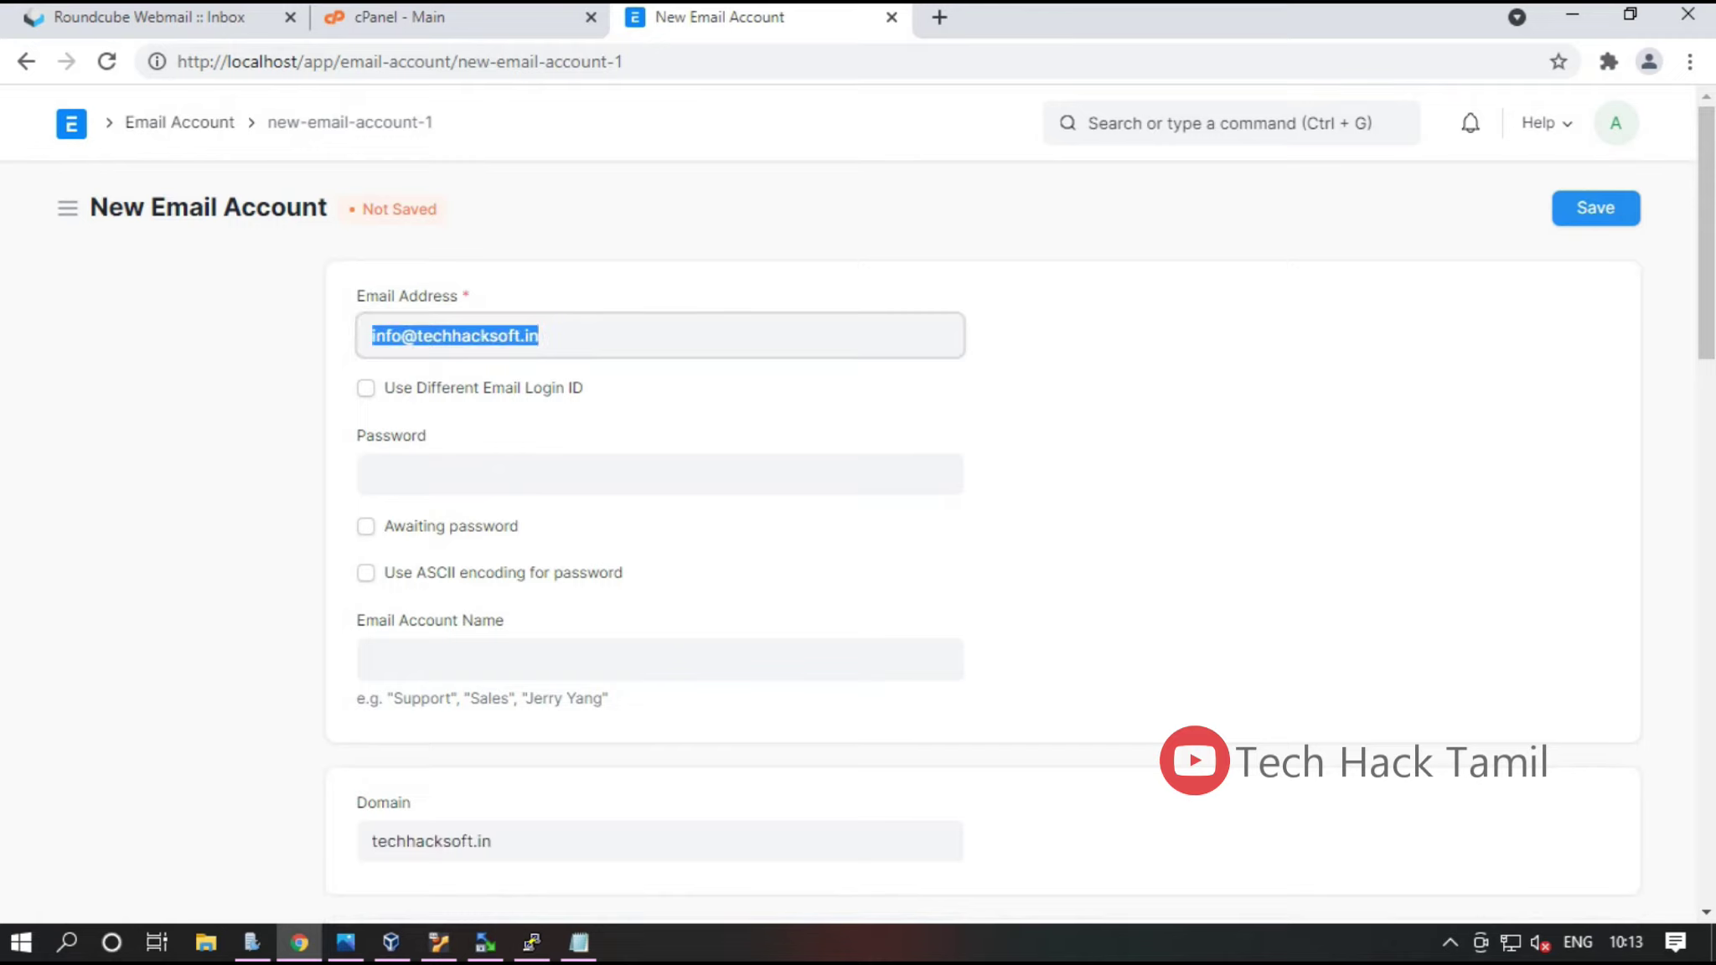
# Enter the mailbox password and name the account Support
pyautogui.click(659, 474)
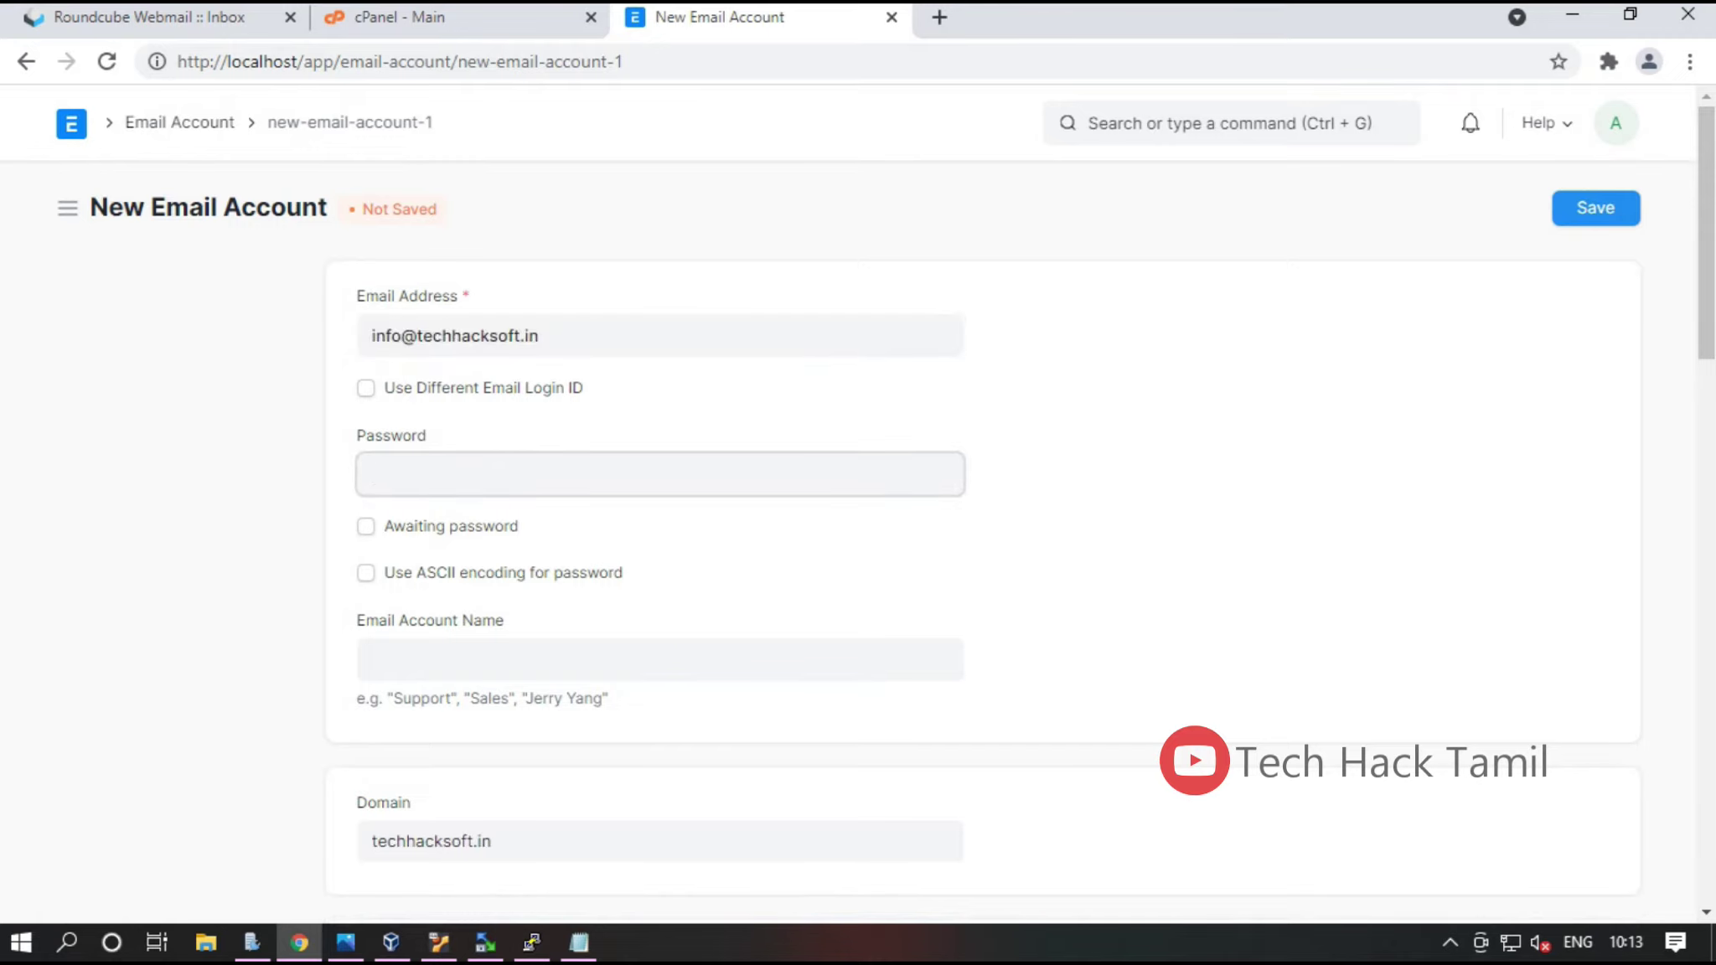
pyautogui.write('••••••••••••')
pyautogui.click(659, 660)
pyautogui.write('Support')
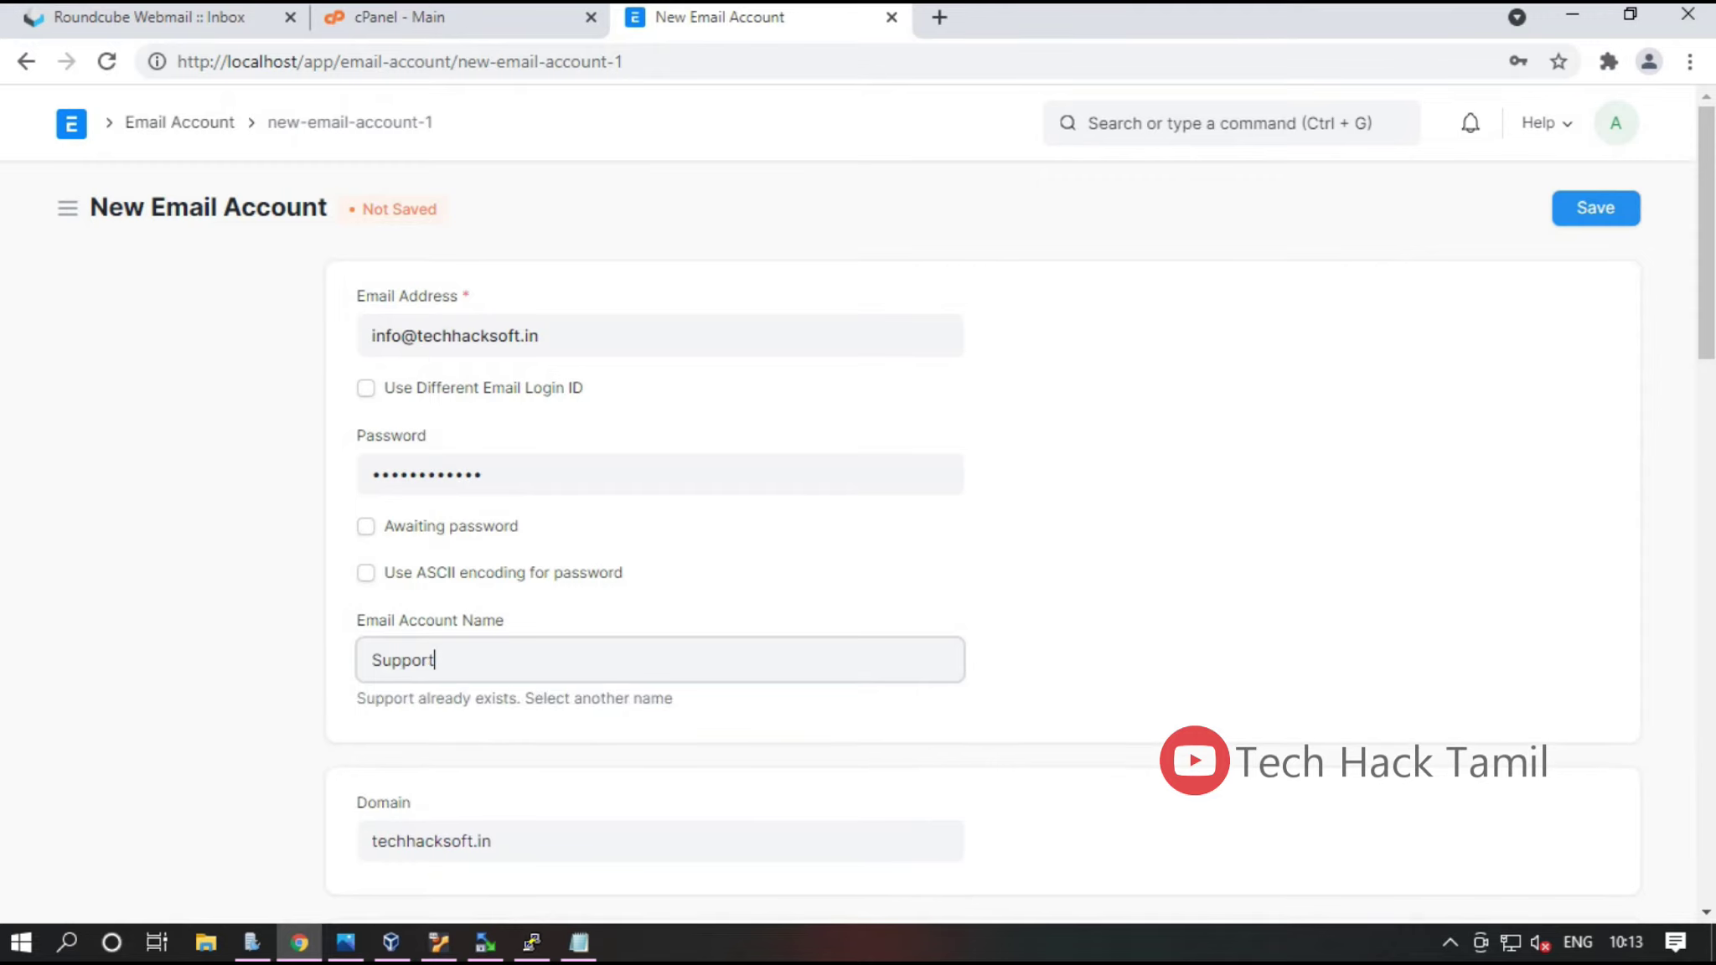
# Check the linked techhacksoft.in Domain record, then return to the new account form
pyautogui.scroll(-3, 980, 586)
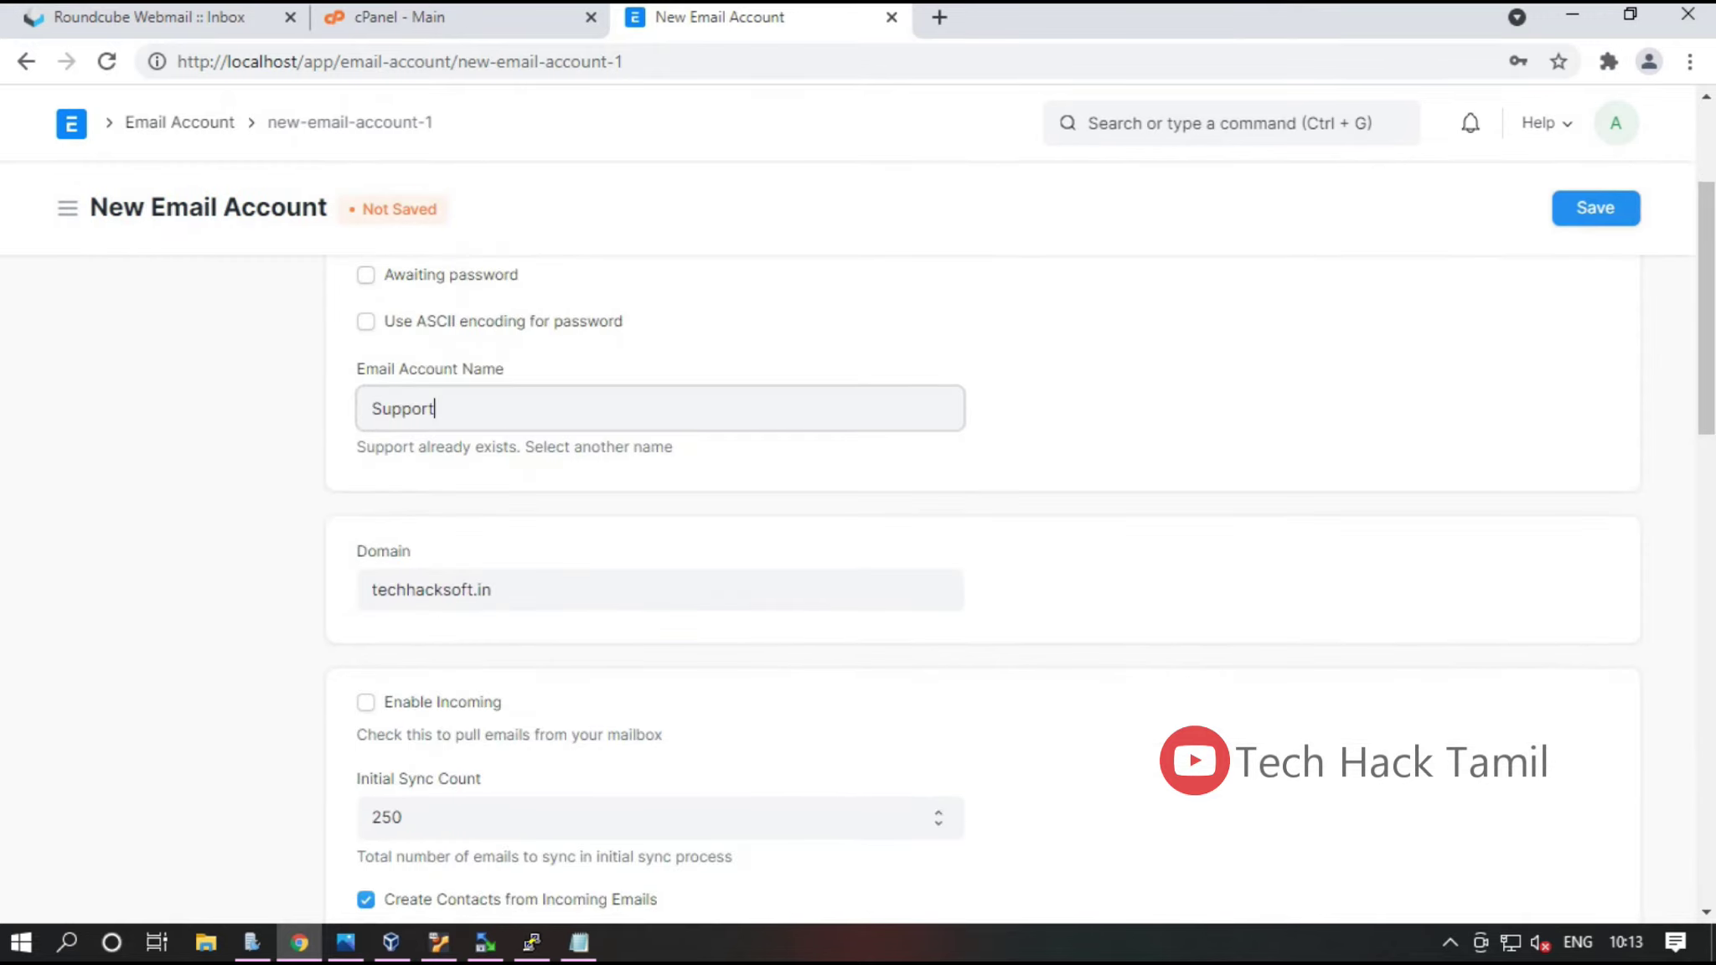
pyautogui.doubleClick(483, 590)
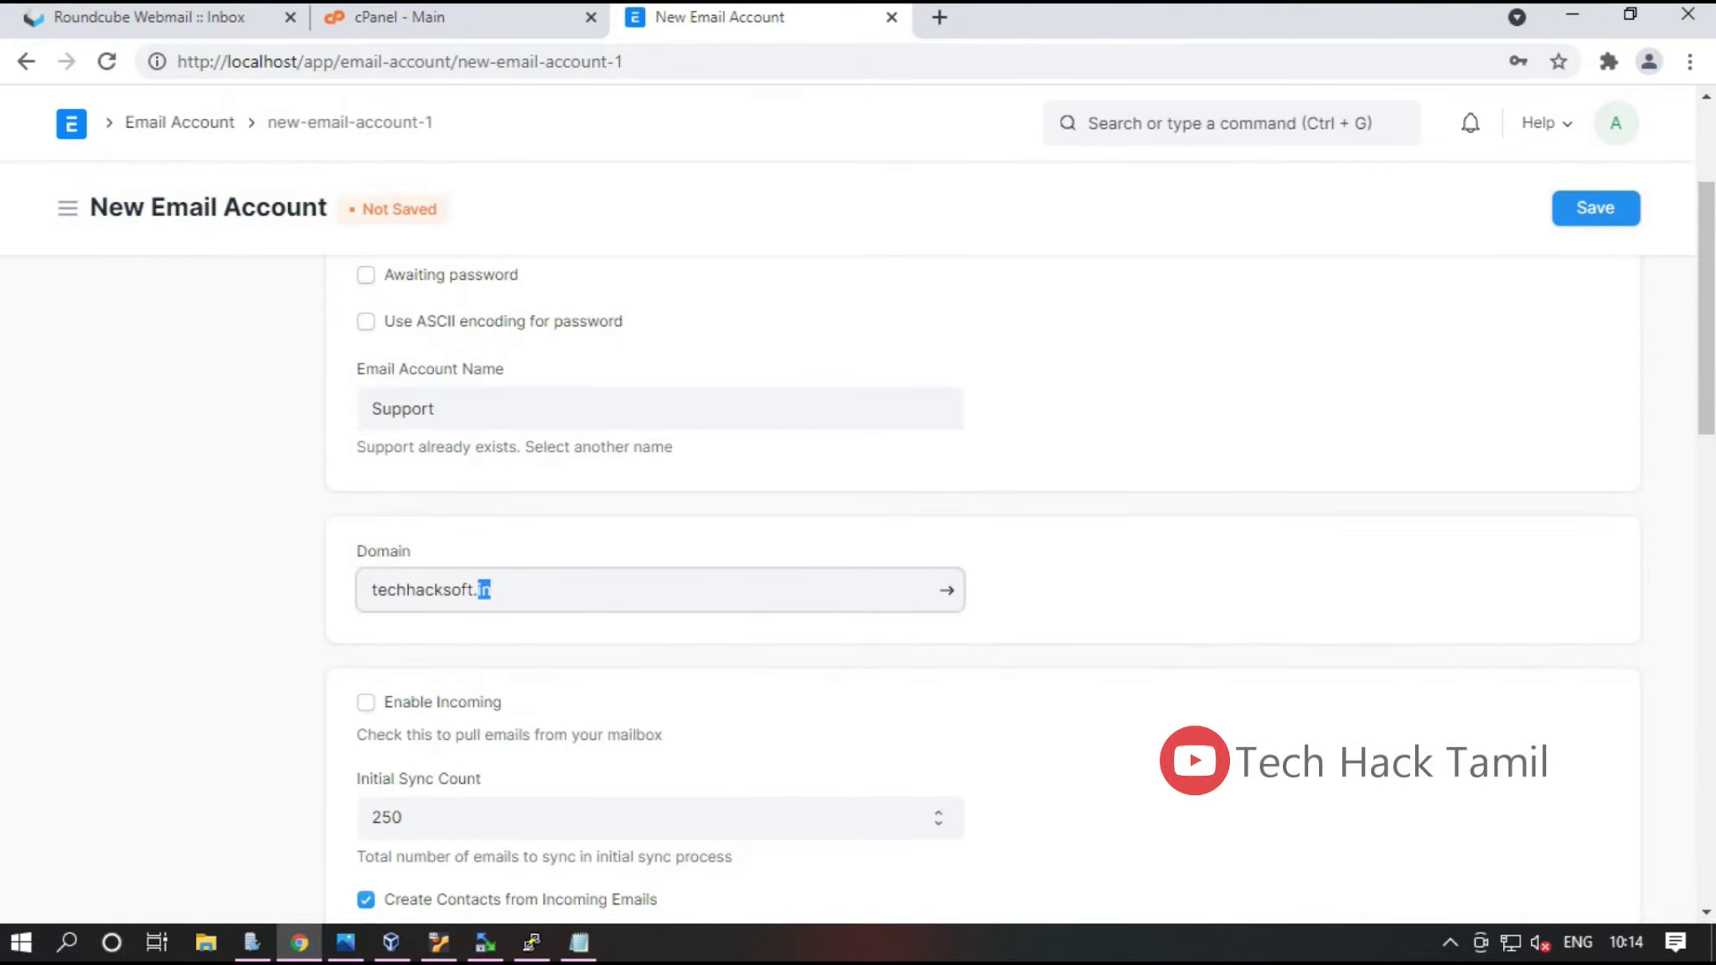
pyautogui.click(947, 590)
pyautogui.click(539, 335)
pyautogui.hotkey('ctrl', 'a')
pyautogui.click(26, 61)
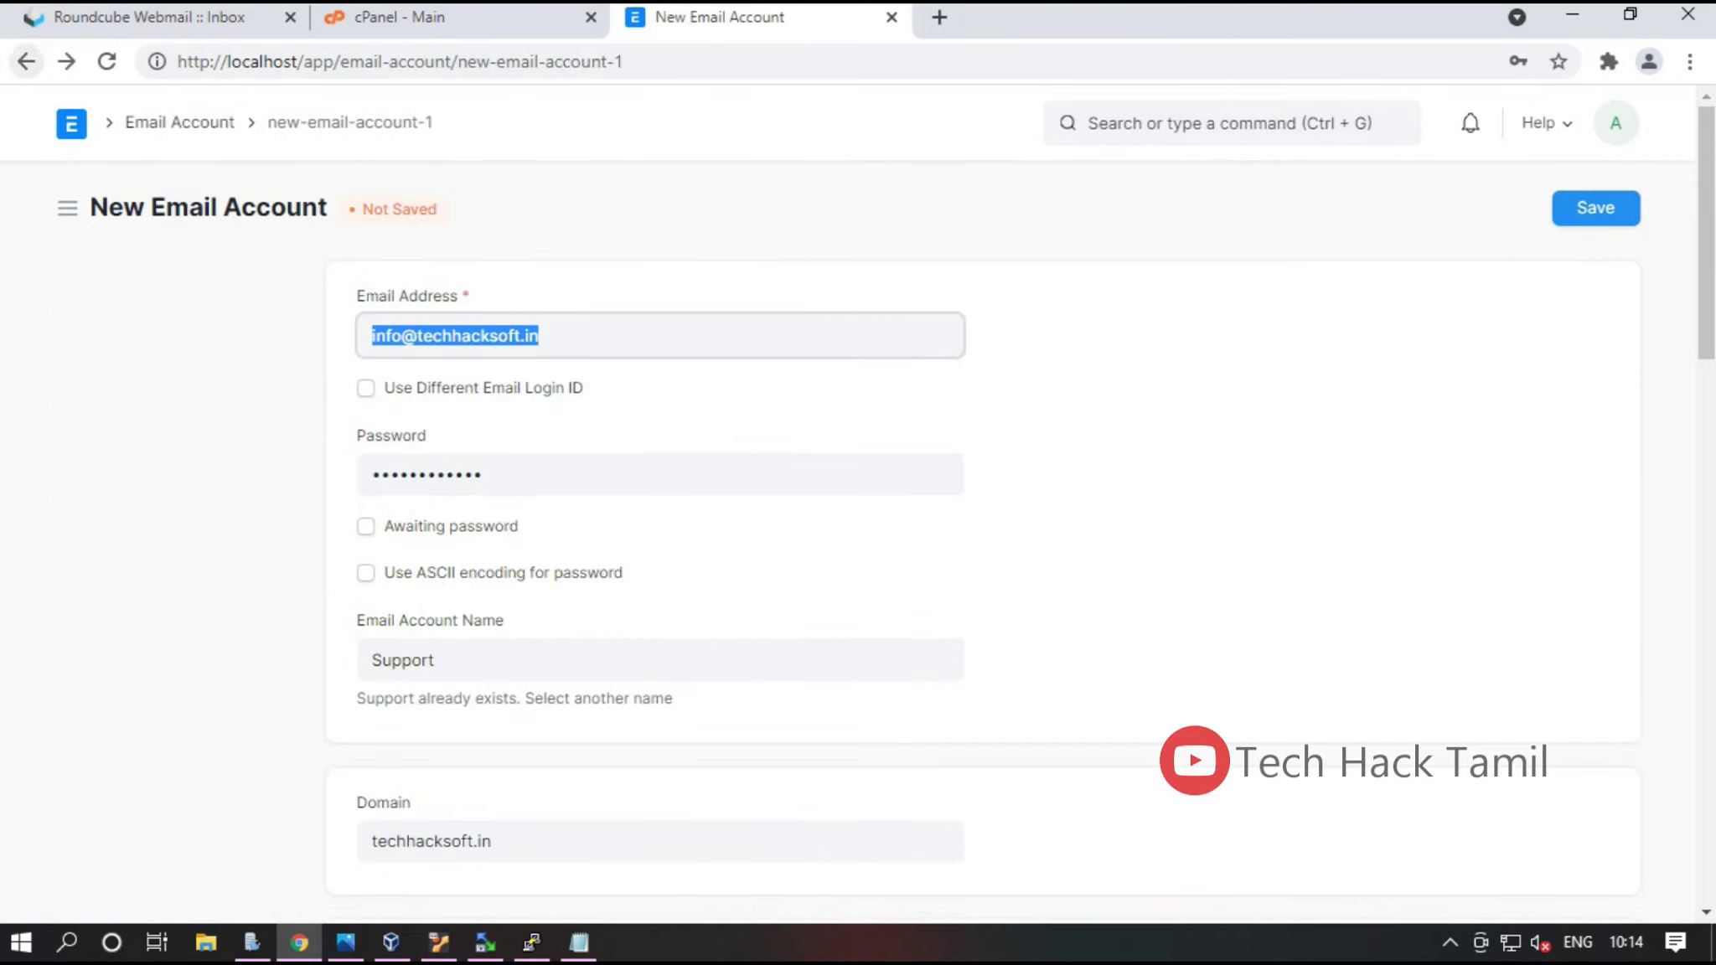
# Enable Outgoing and Default Outgoing, leaving Enable Incoming off
pyautogui.scroll(-5, 838, 586)
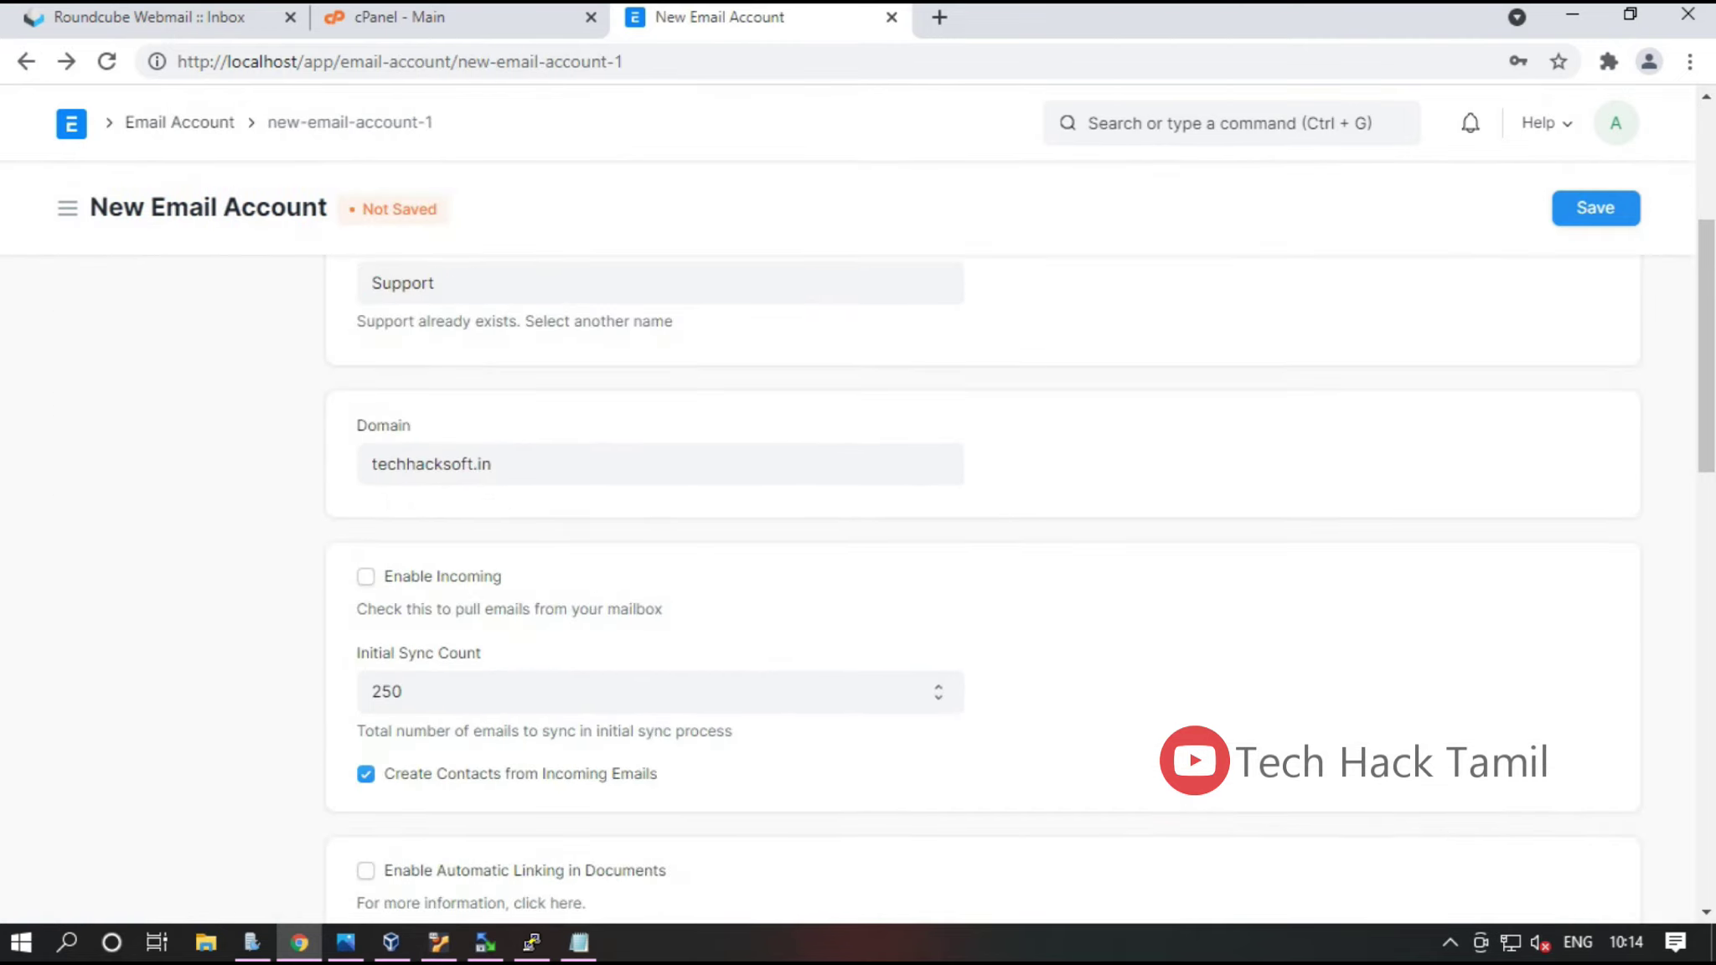
pyautogui.click(365, 577)
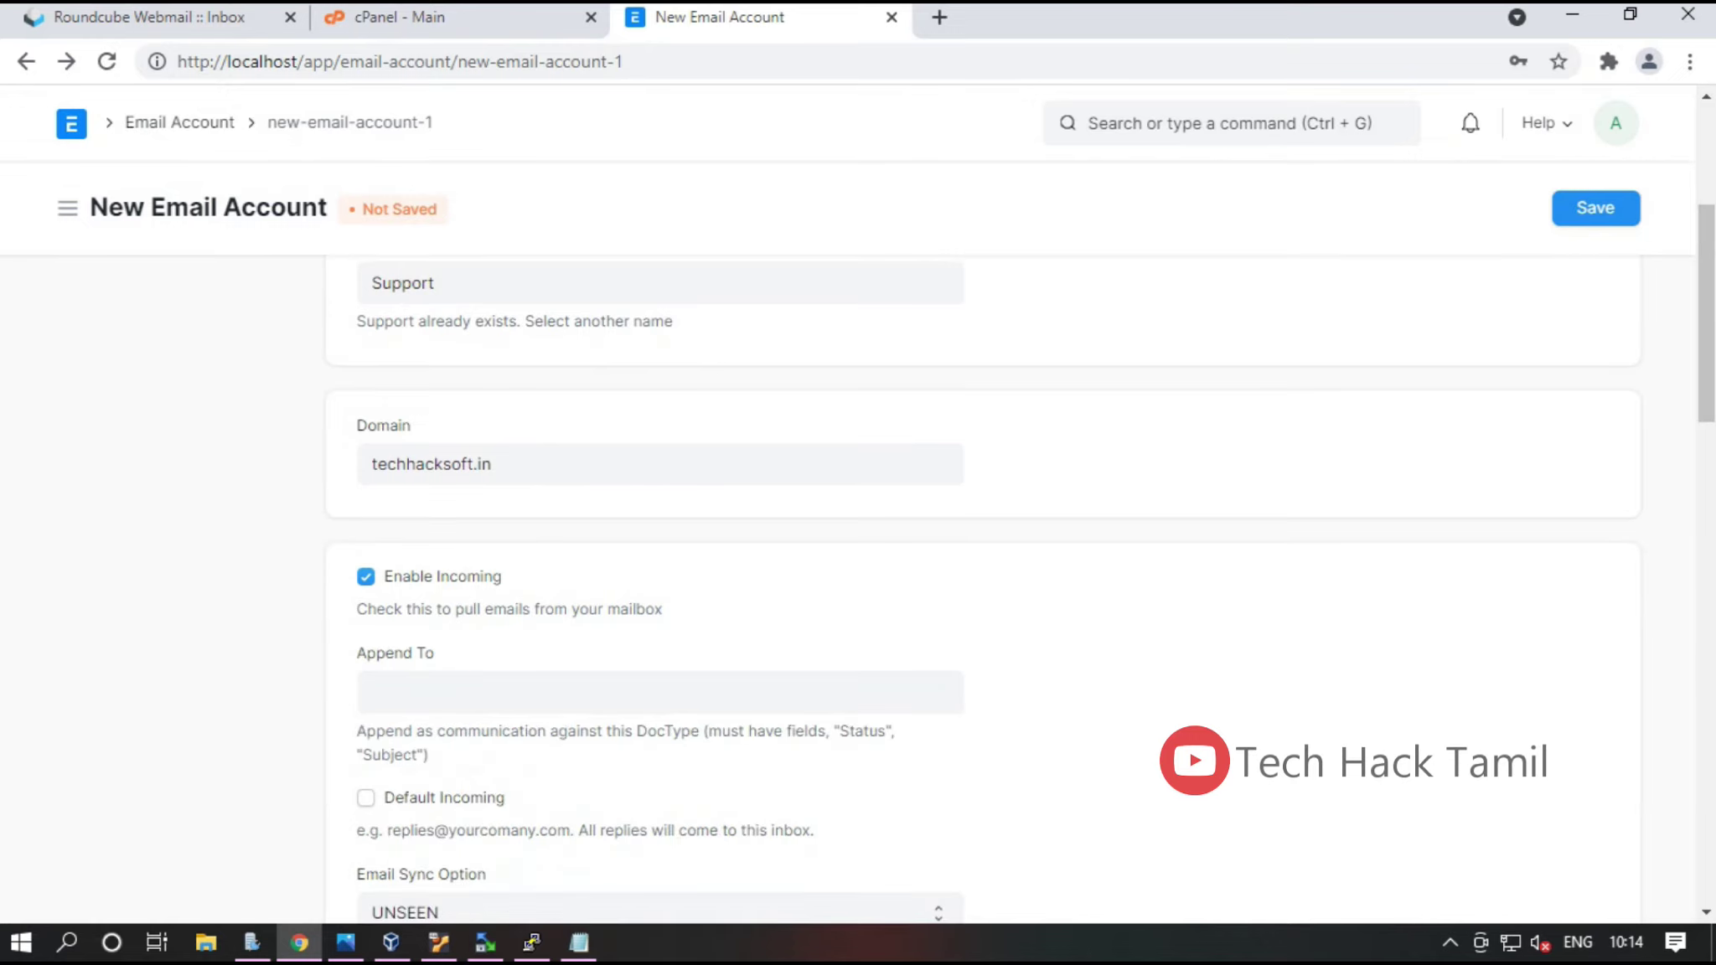
pyautogui.press('space')
pyautogui.scroll(-5, 838, 587)
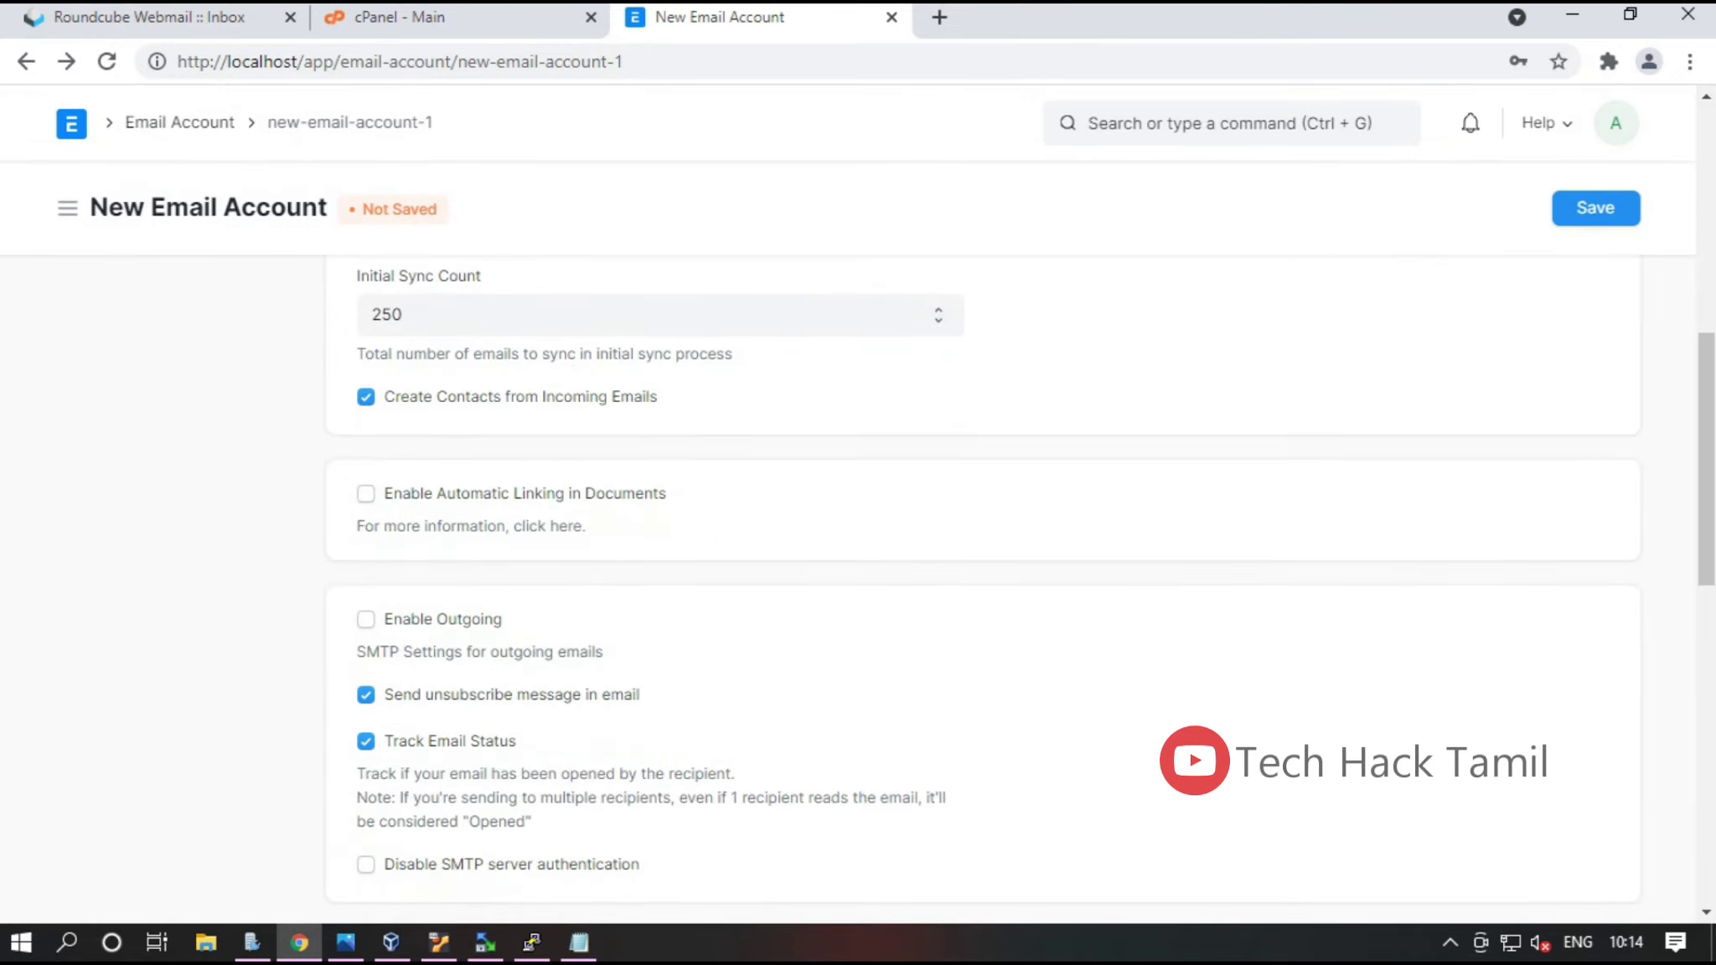
pyautogui.click(365, 618)
pyautogui.click(366, 694)
# Save the account, which raises a Duplicate Name error for Support
pyautogui.scroll(-3, 365, 693)
pyautogui.scroll(-3, 980, 586)
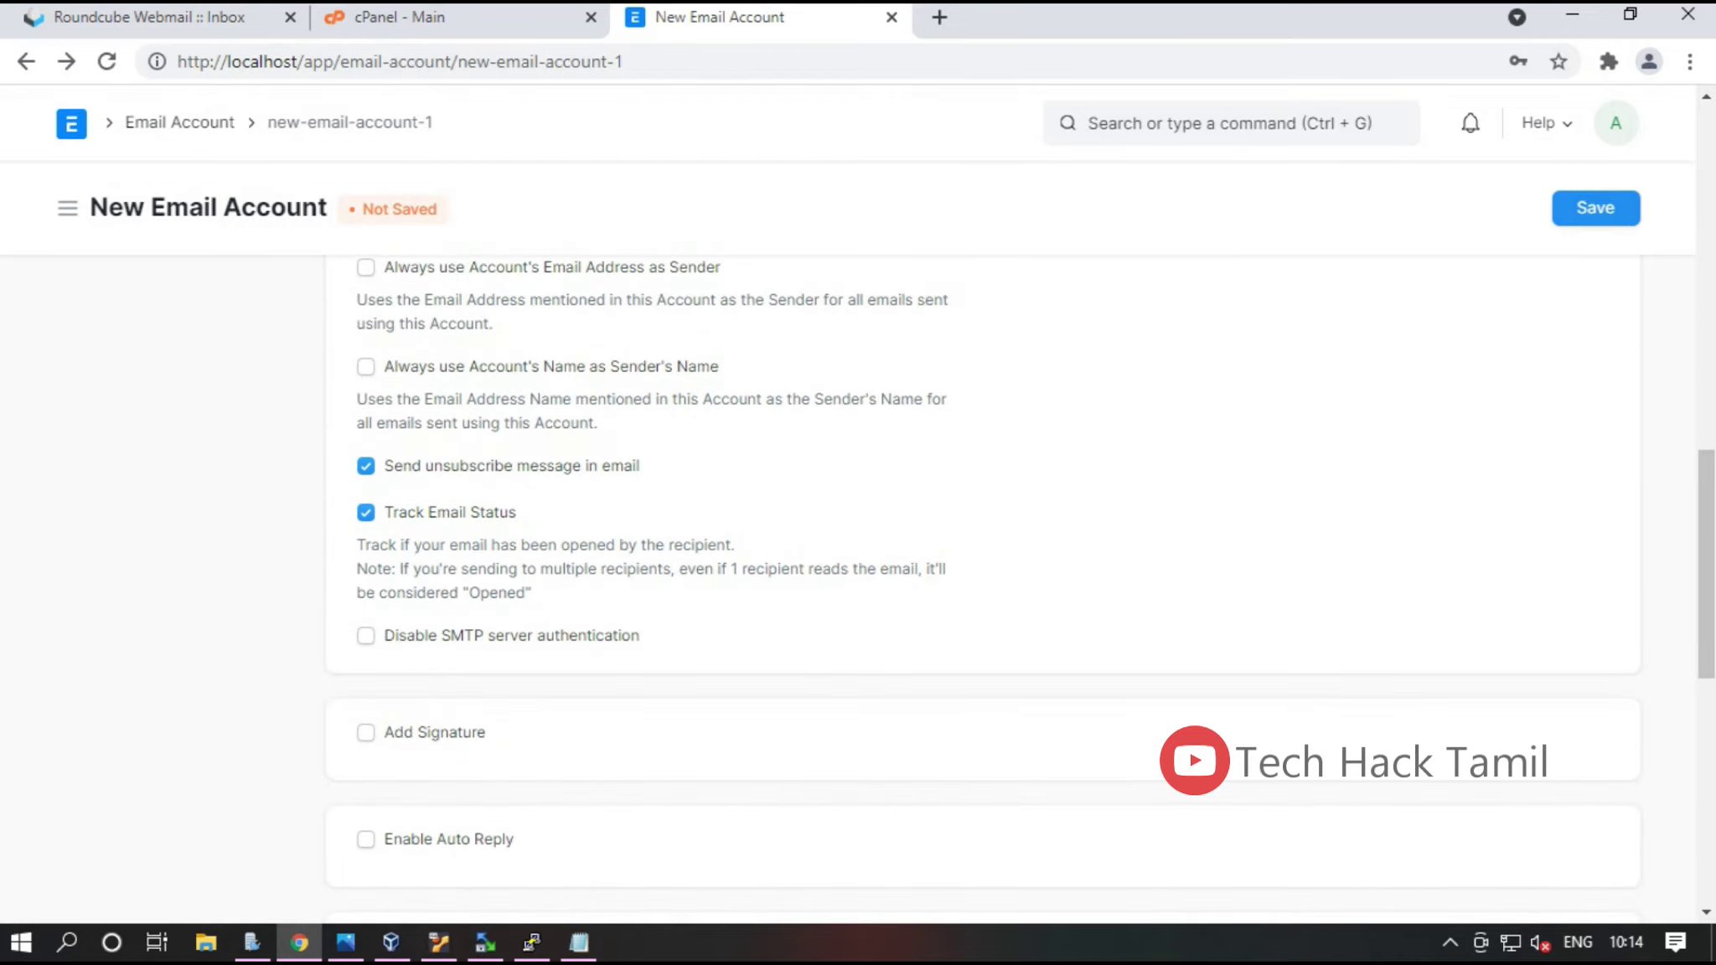
pyautogui.scroll(-7, 981, 586)
pyautogui.scroll(10, 980, 587)
pyautogui.scroll(-9, 980, 586)
pyautogui.scroll(-4, 980, 587)
pyautogui.scroll(9, 980, 587)
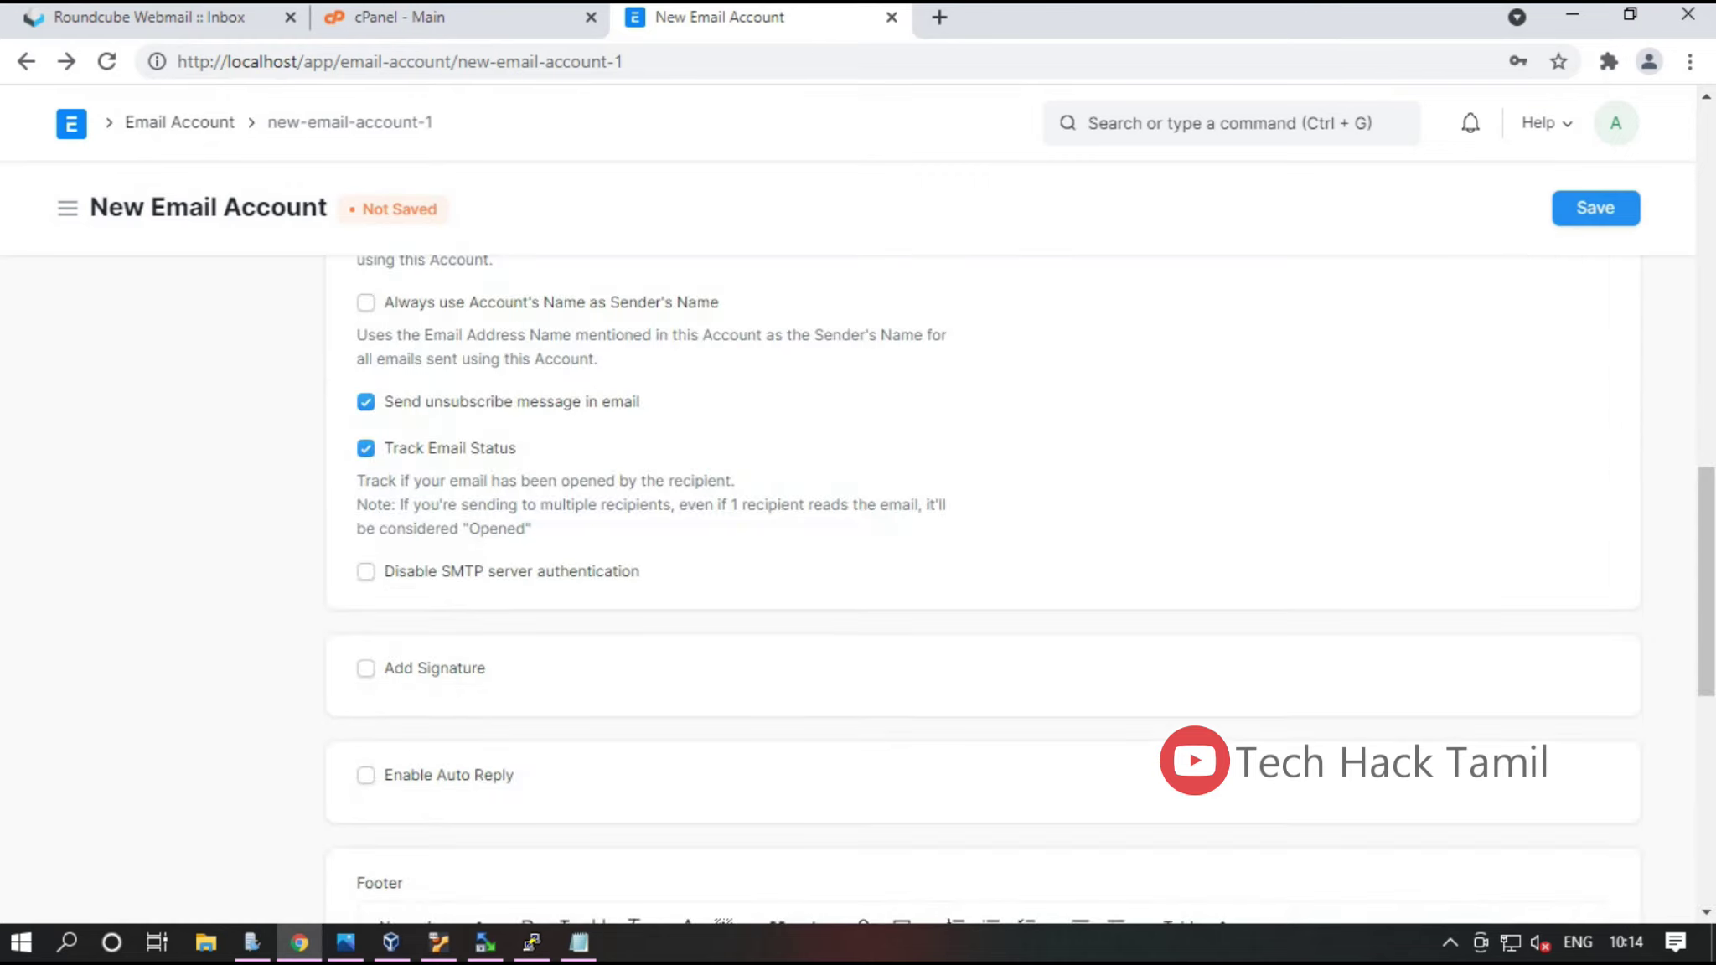
pyautogui.scroll(-4, 981, 587)
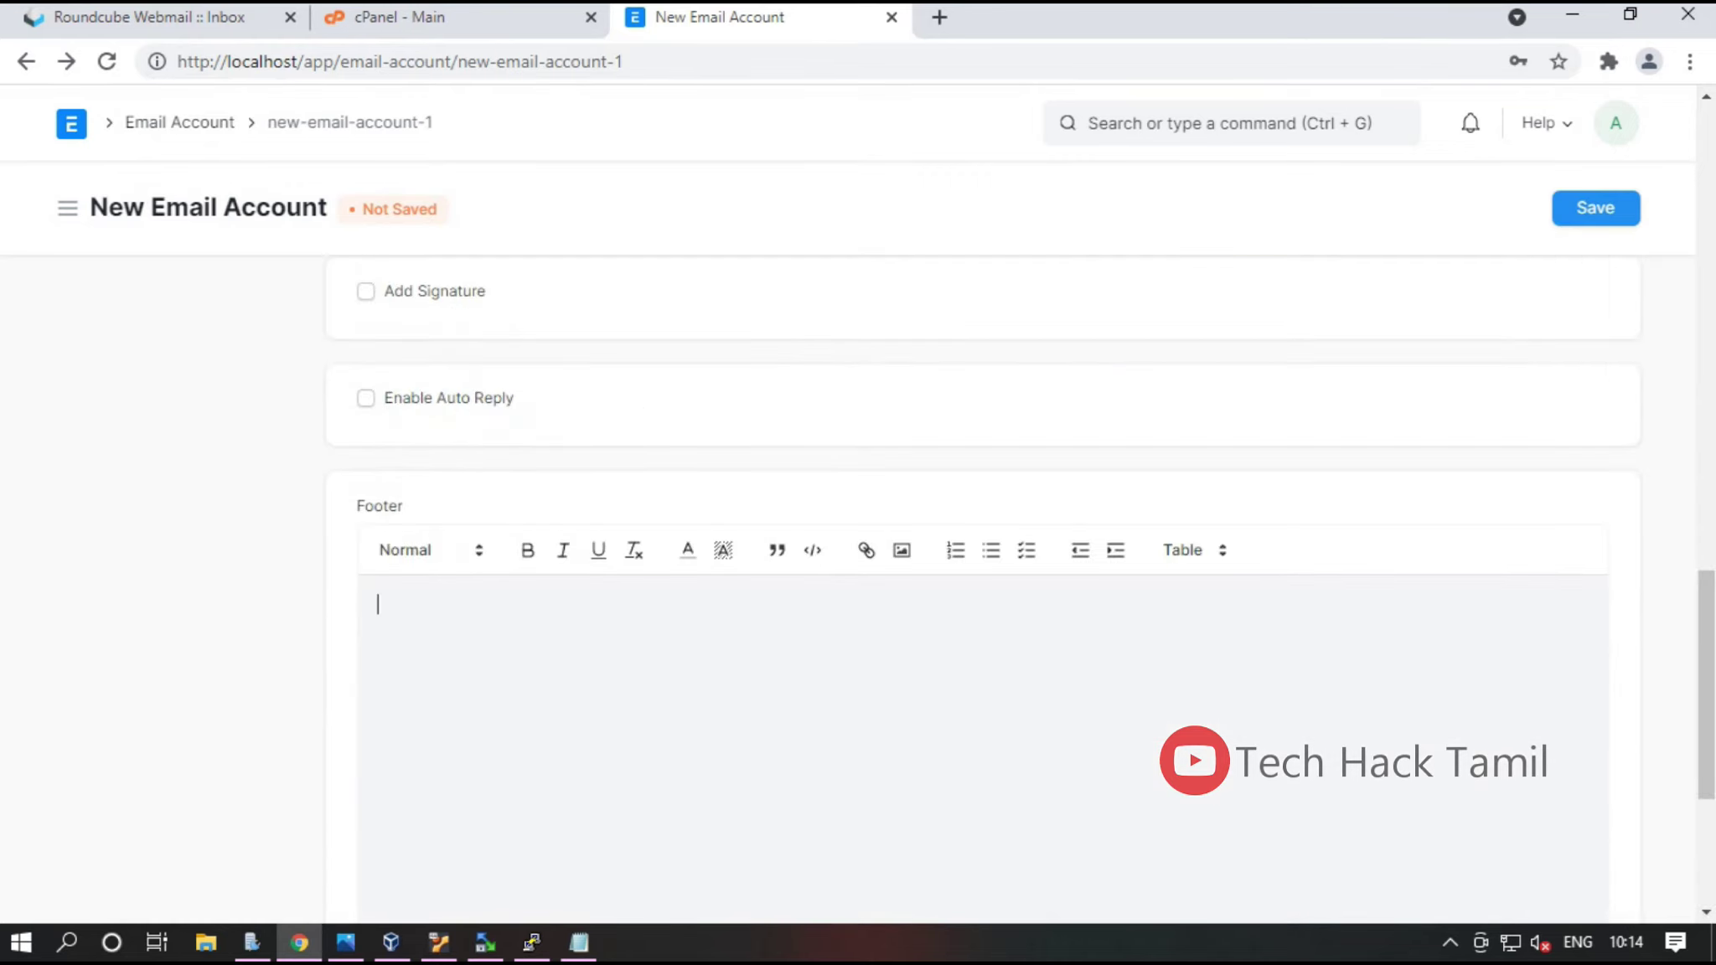
pyautogui.hotkey('ctrl', 's')
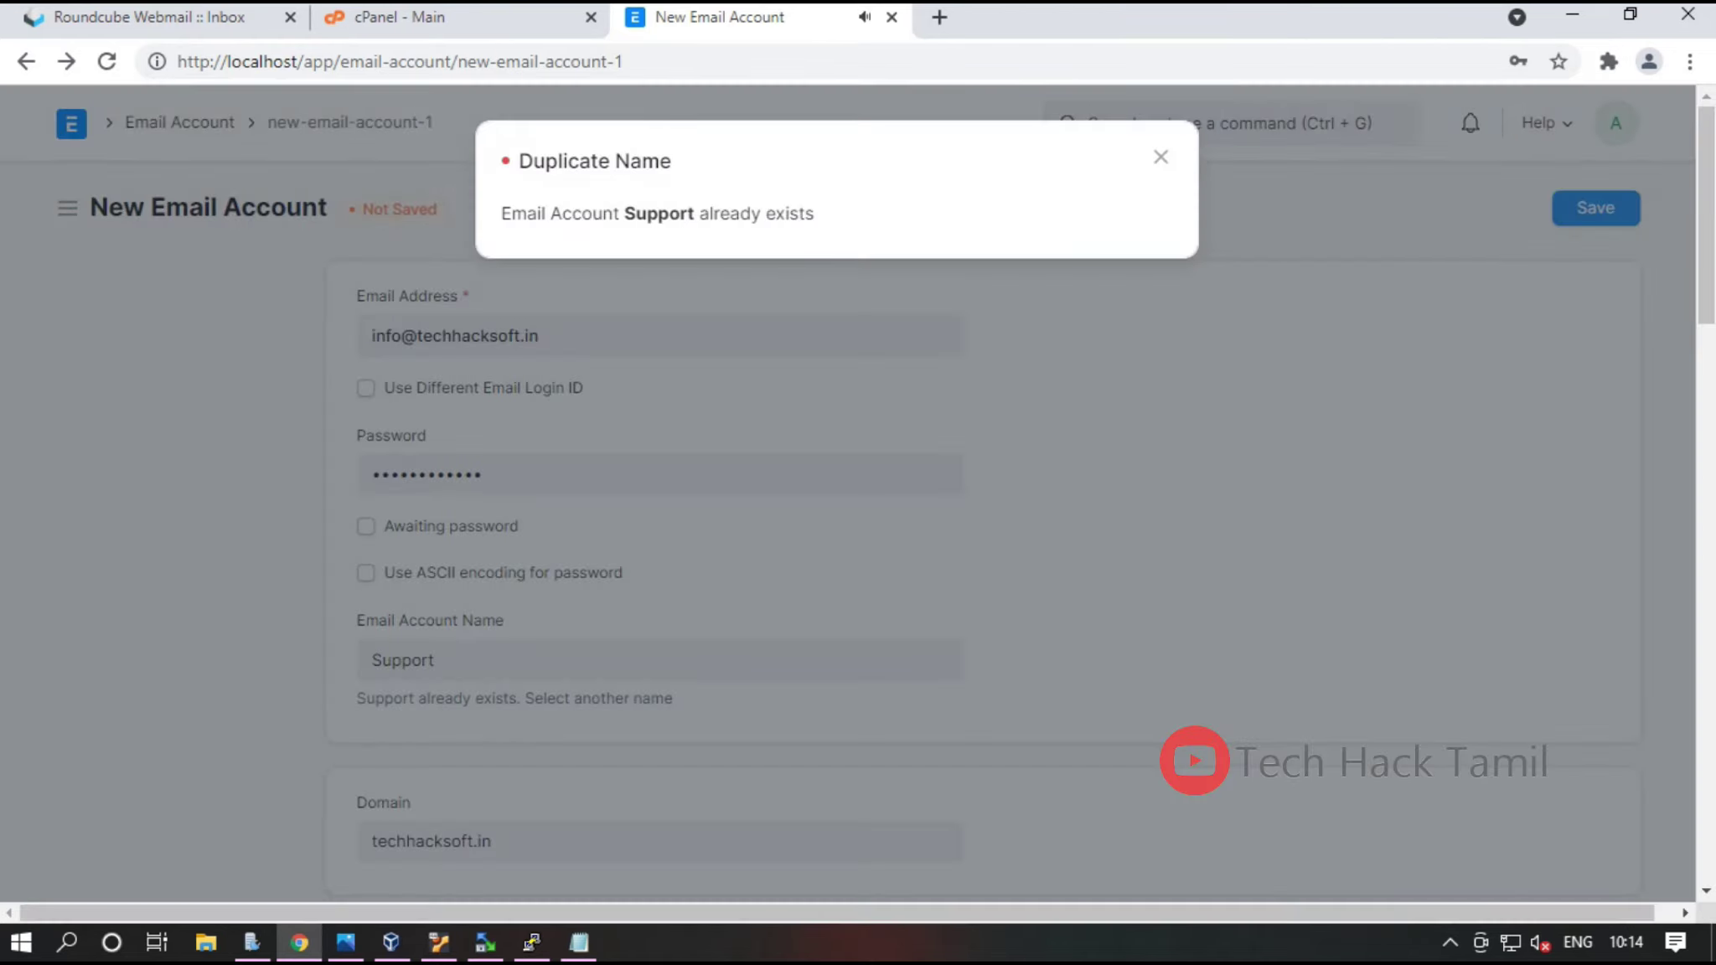
# Dismiss the duplicate warning, rename the account to IT, and save it
pyautogui.doubleClick(730, 213)
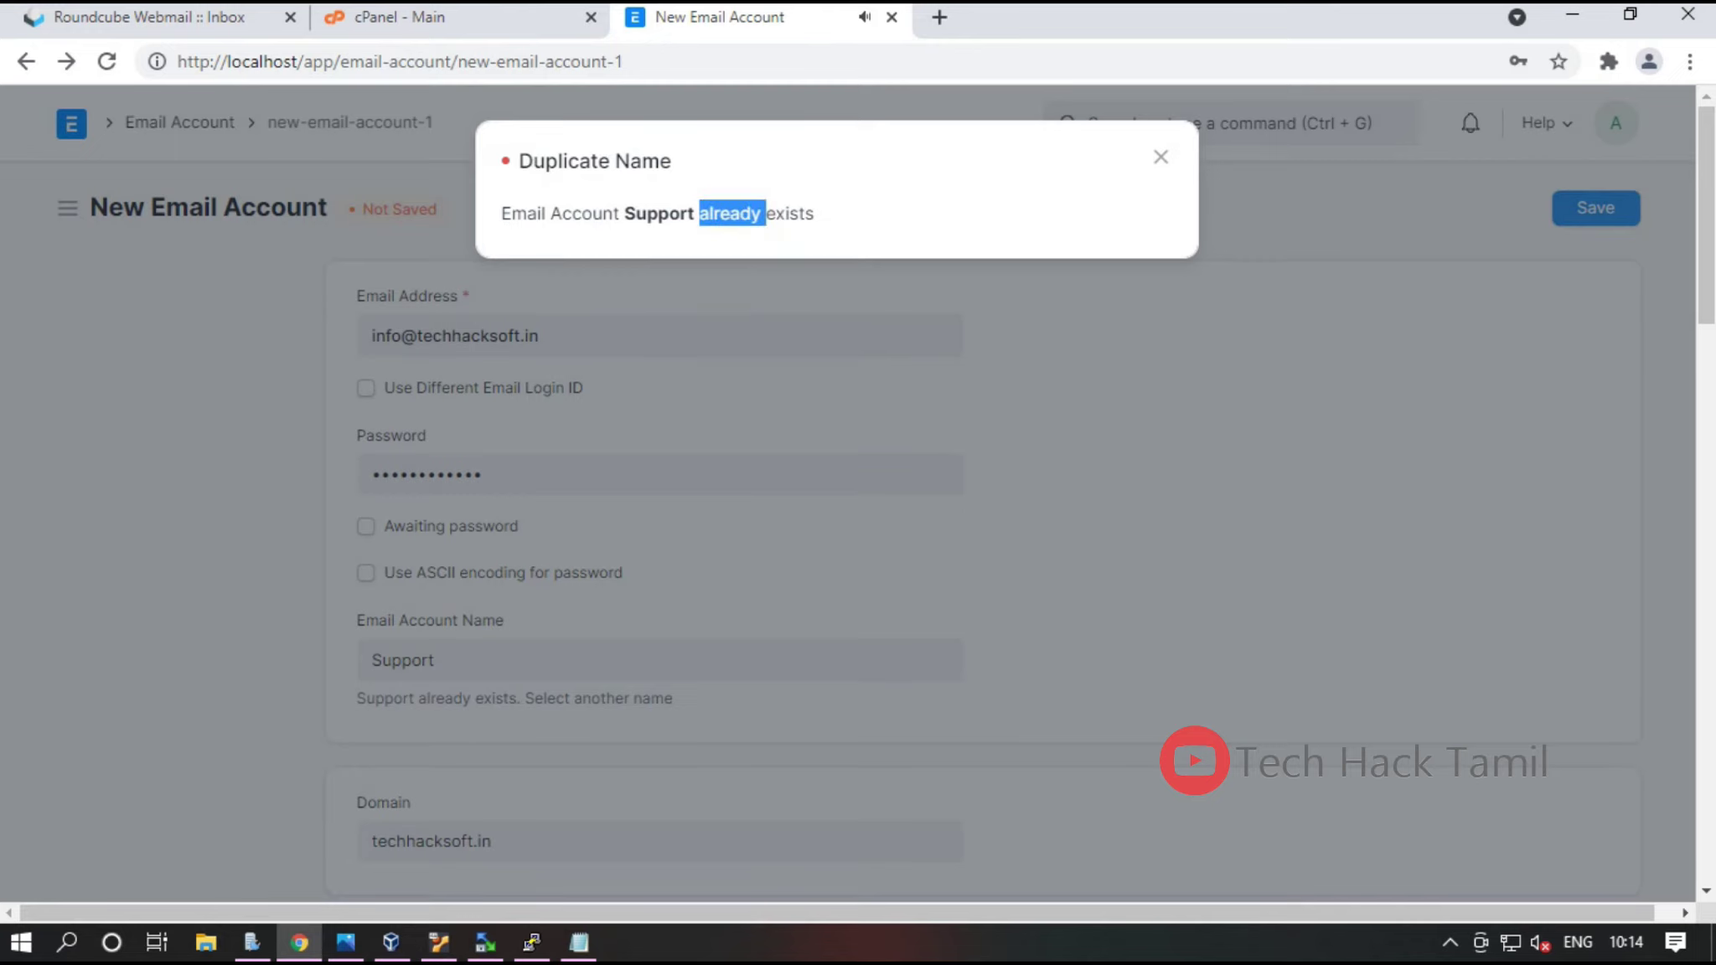
pyautogui.press('Escape')
pyautogui.doubleClick(403, 661)
pyautogui.press('BackSpace')
pyautogui.write('IT')
pyautogui.hotkey('ctrl', 's')
# Reopen the IT account from the list and start a new email from it
pyautogui.doubleClick(1252, 868)
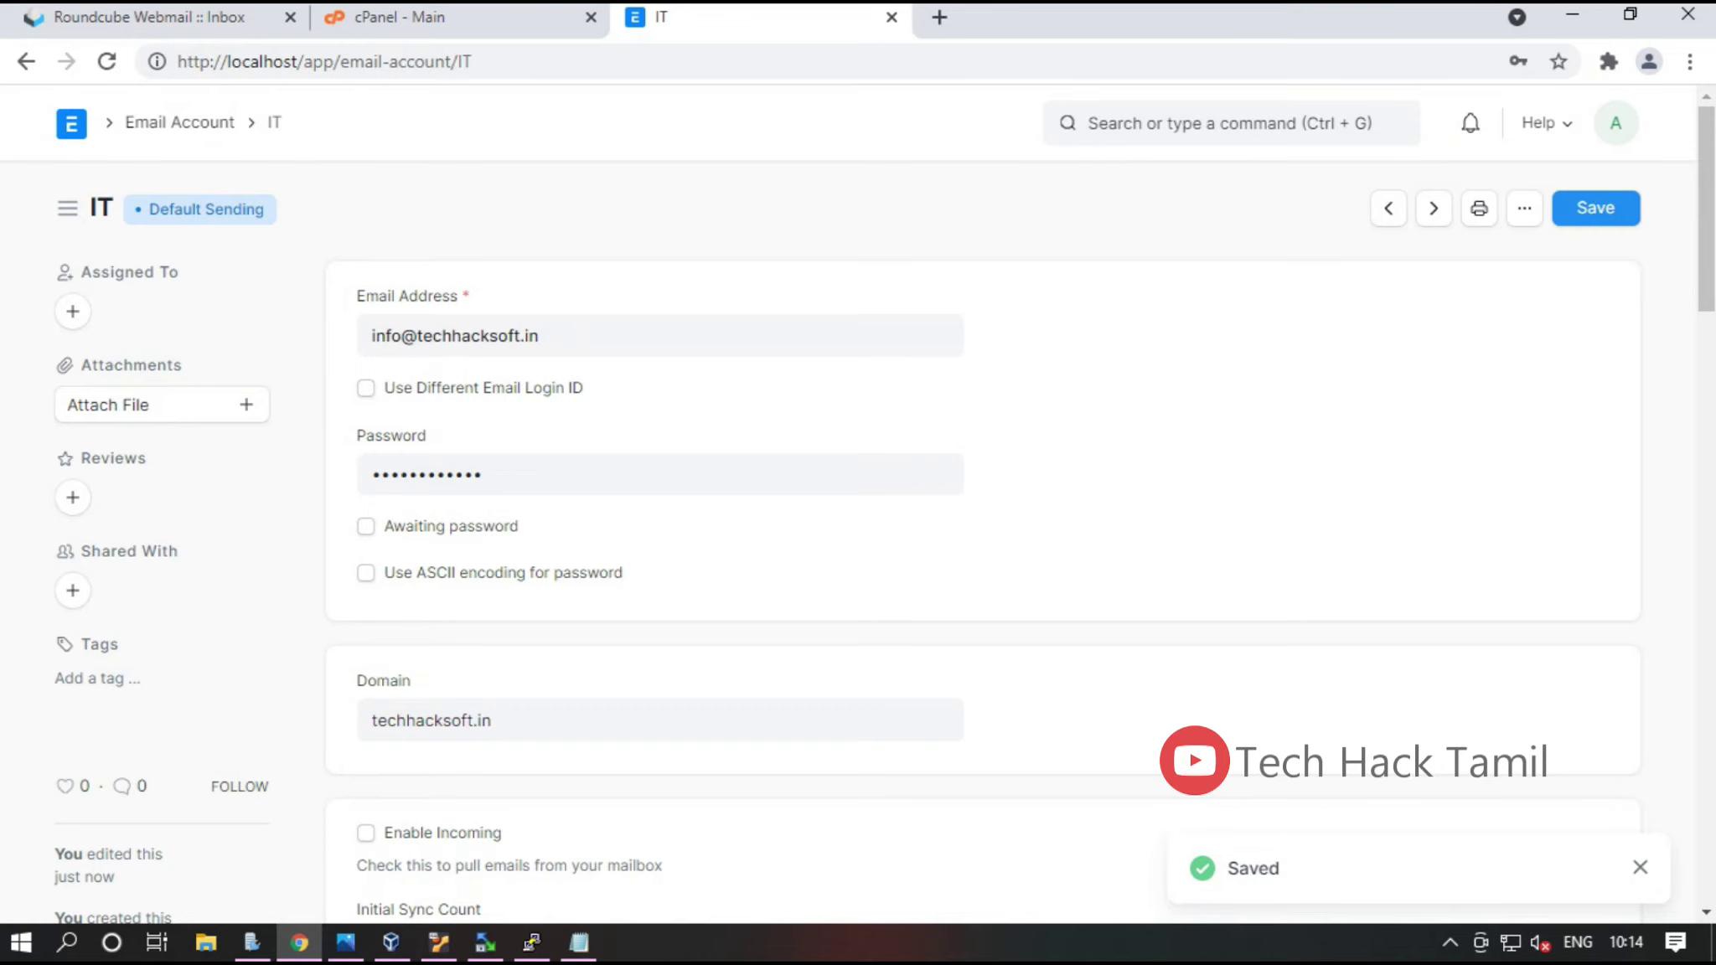
pyautogui.click(26, 62)
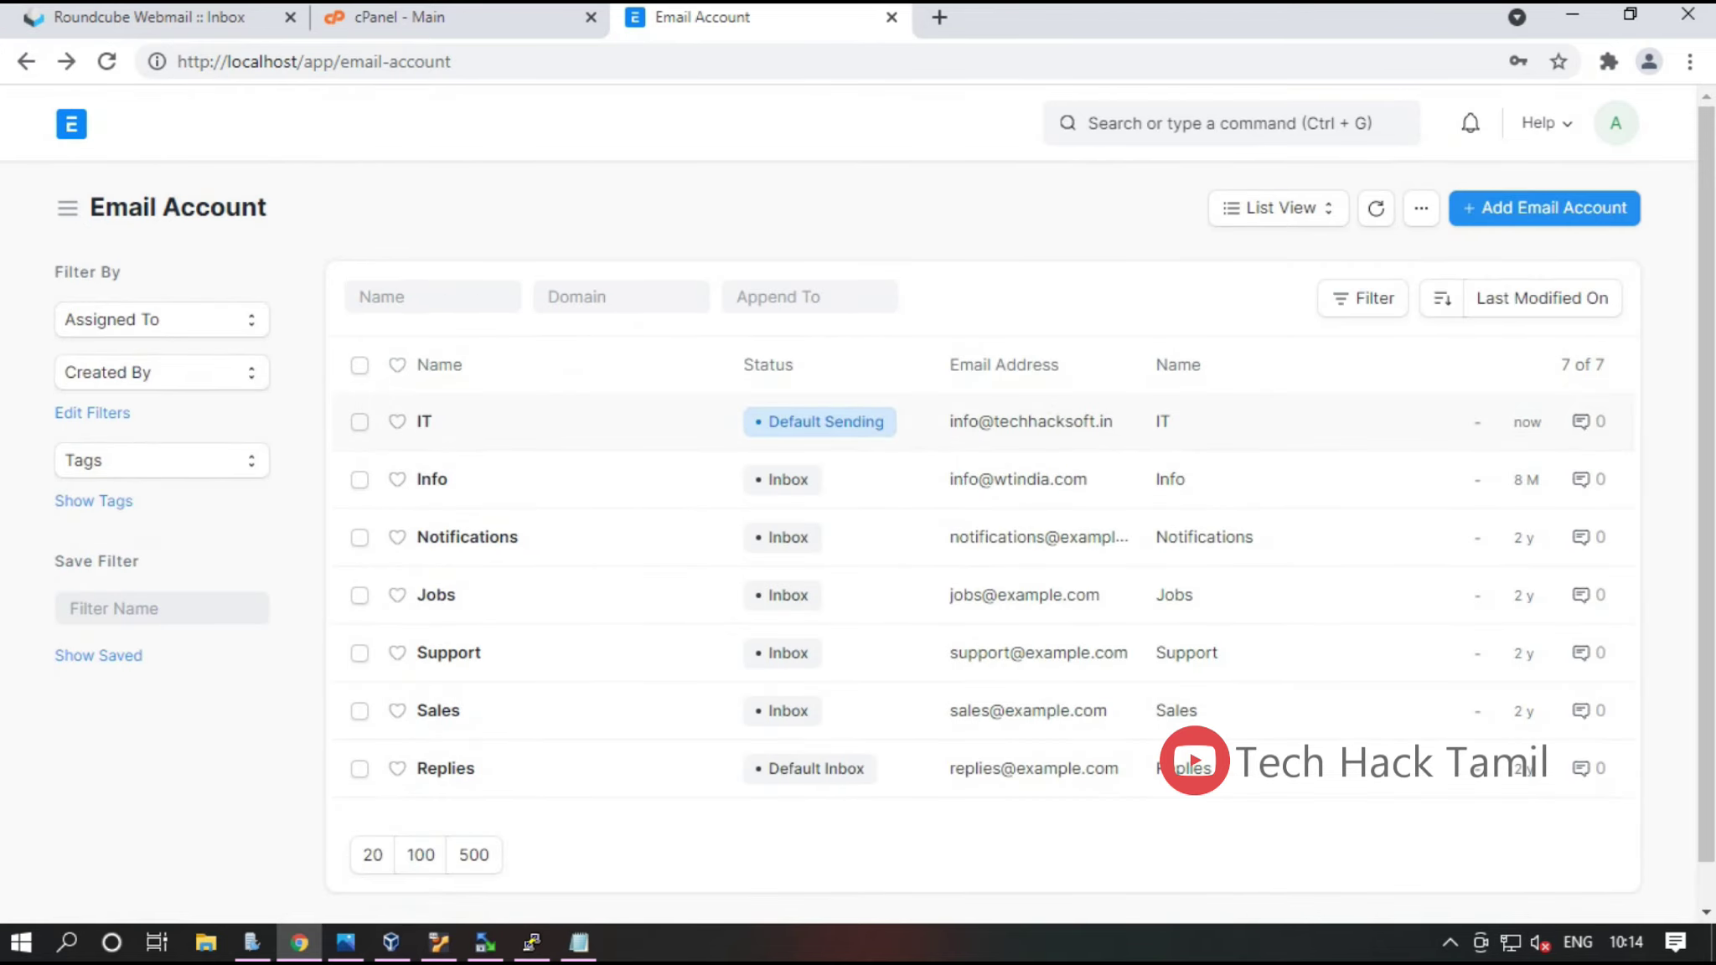
pyautogui.click(424, 421)
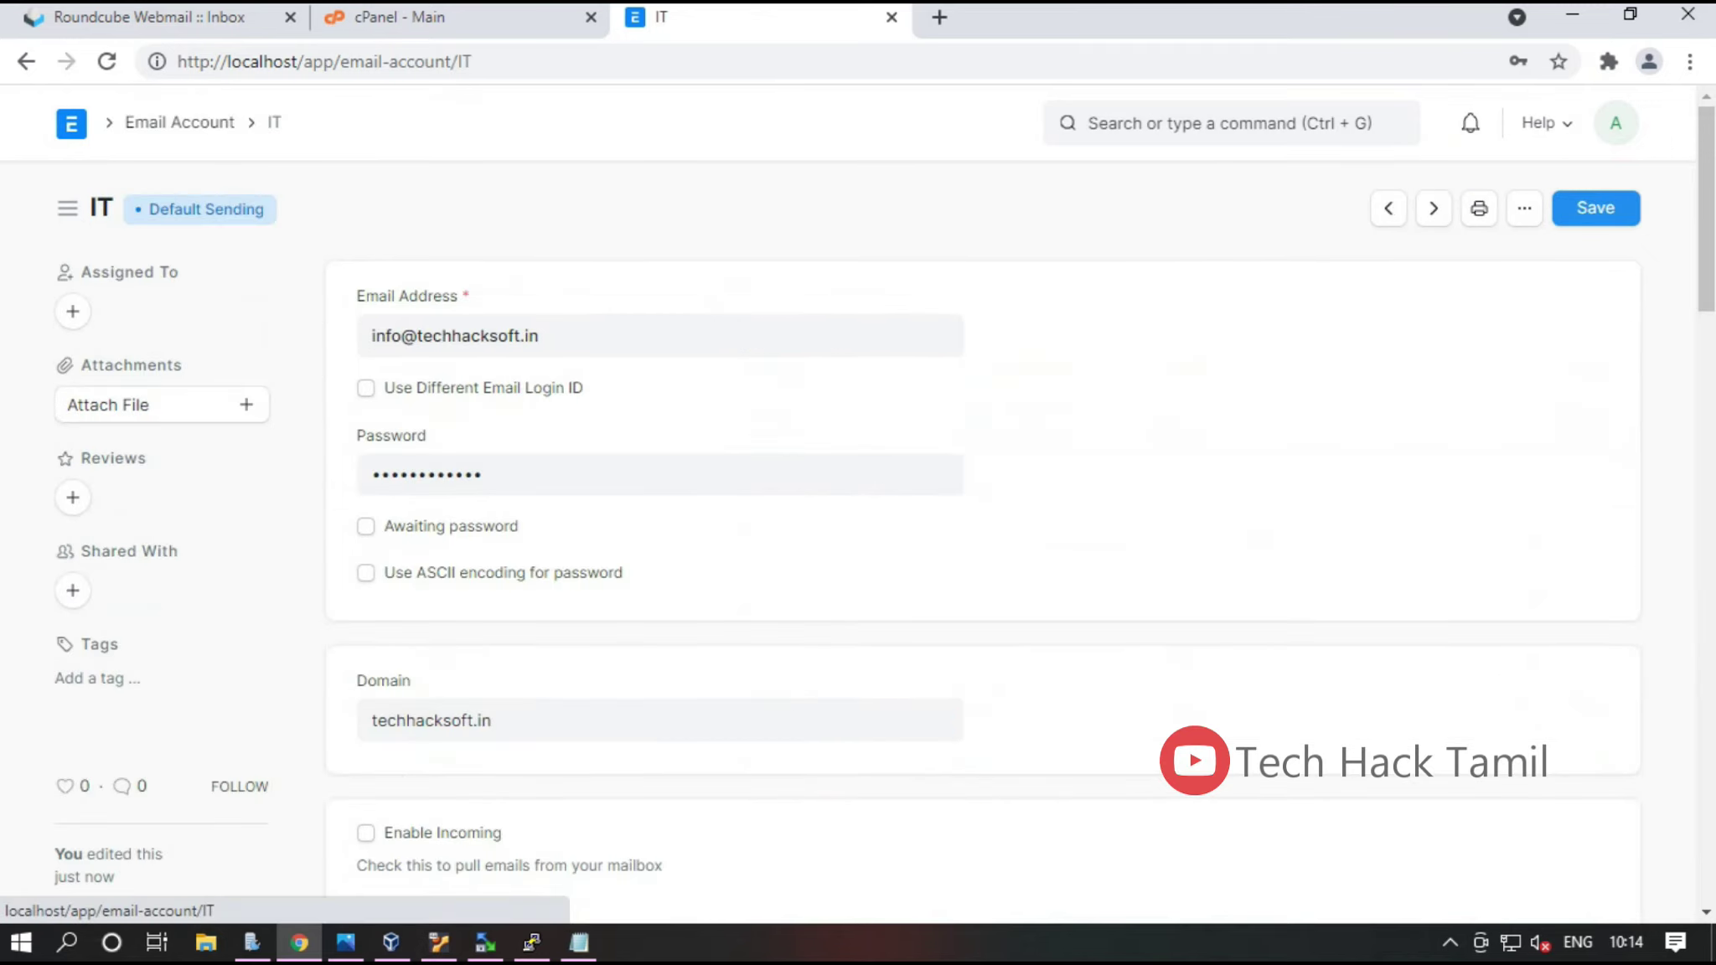
pyautogui.click(1524, 207)
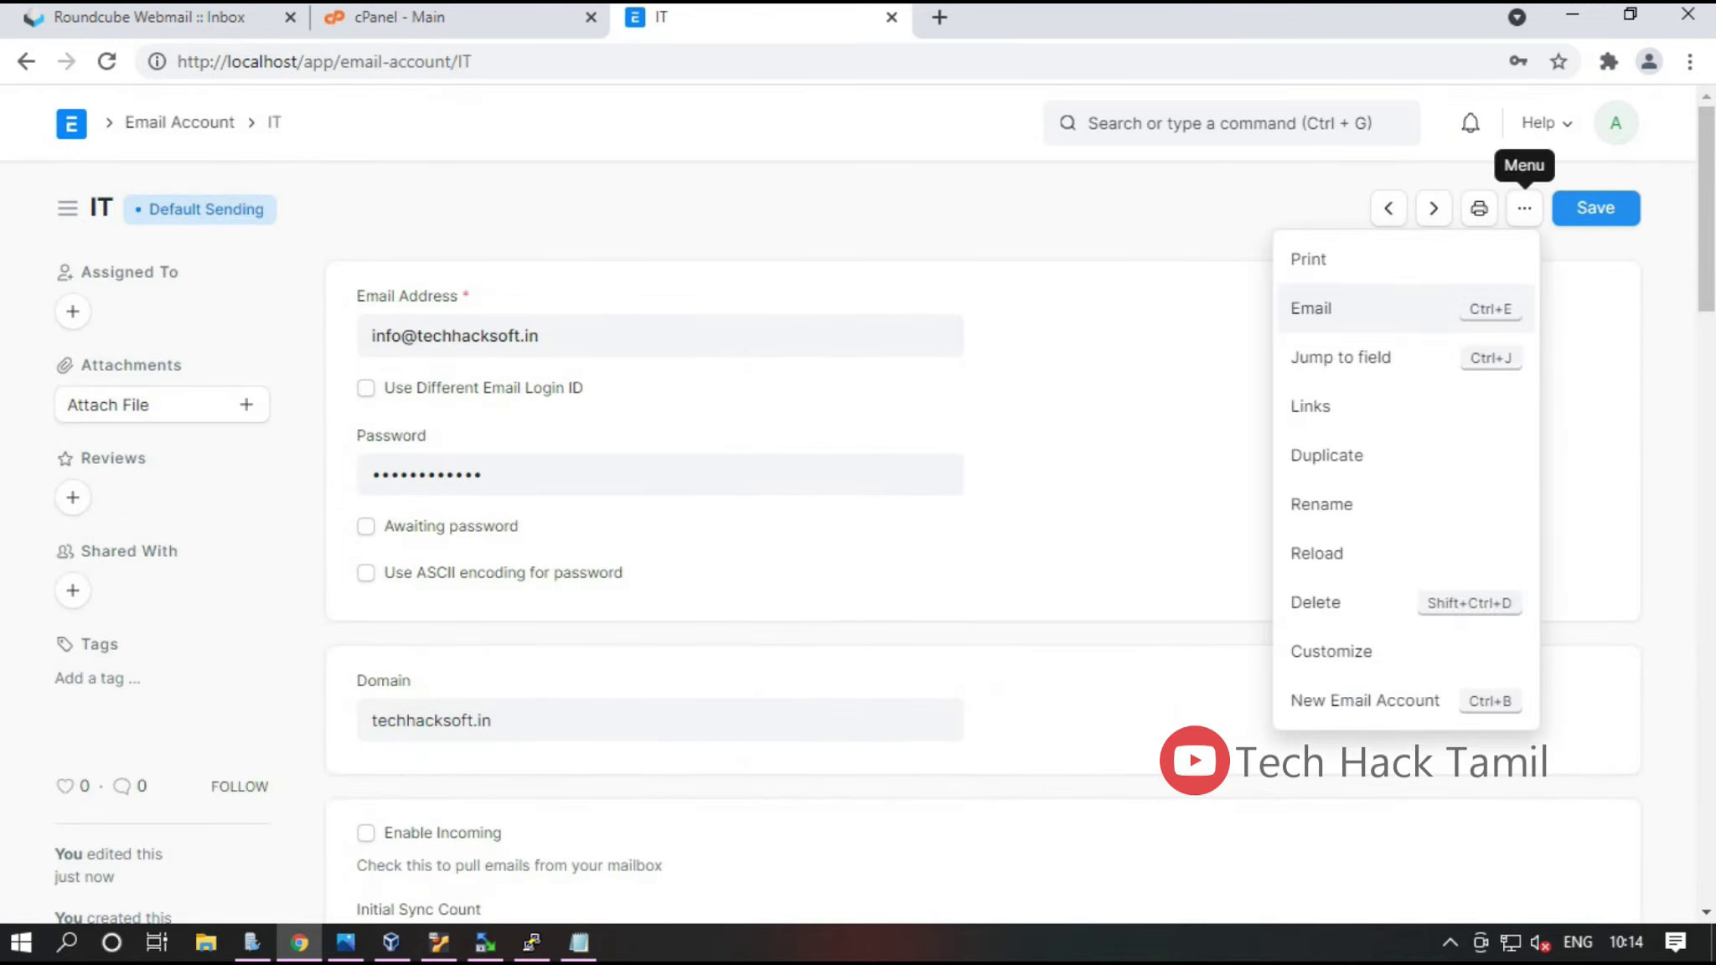
pyautogui.click(1324, 308)
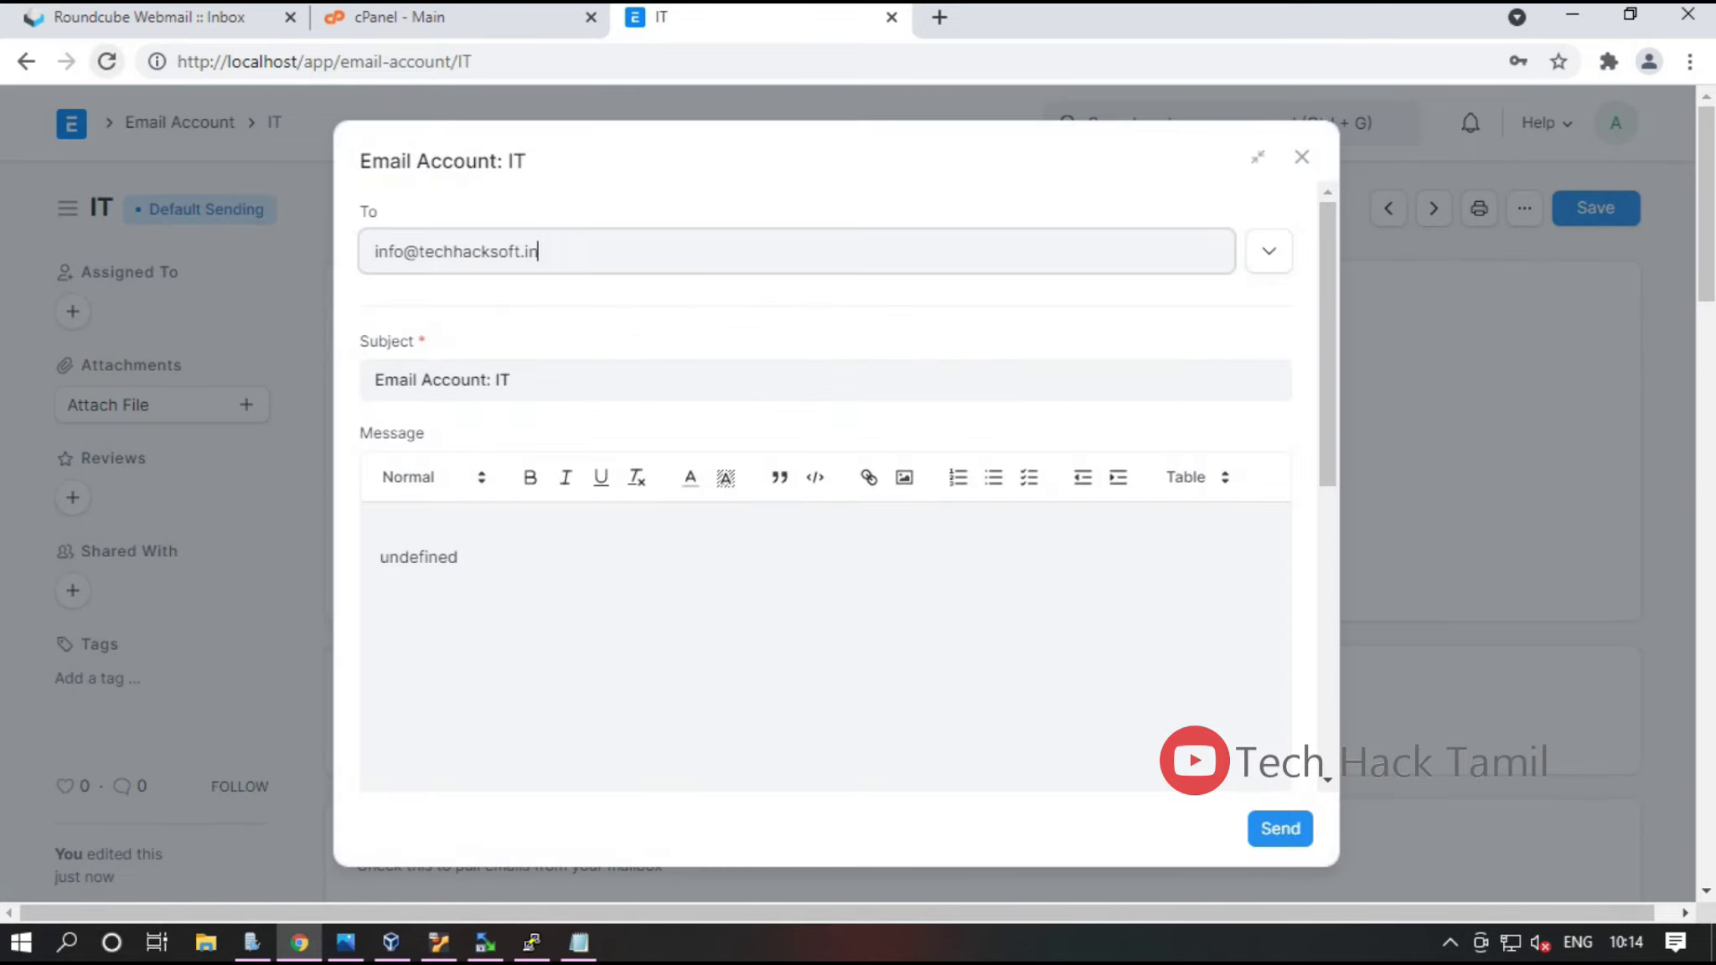
# Address the email to the external Gmail recipient, write TEST MAIL in the body, and send
pyautogui.doubleClick(388, 251)
pyautogui.tripleClick(389, 251)
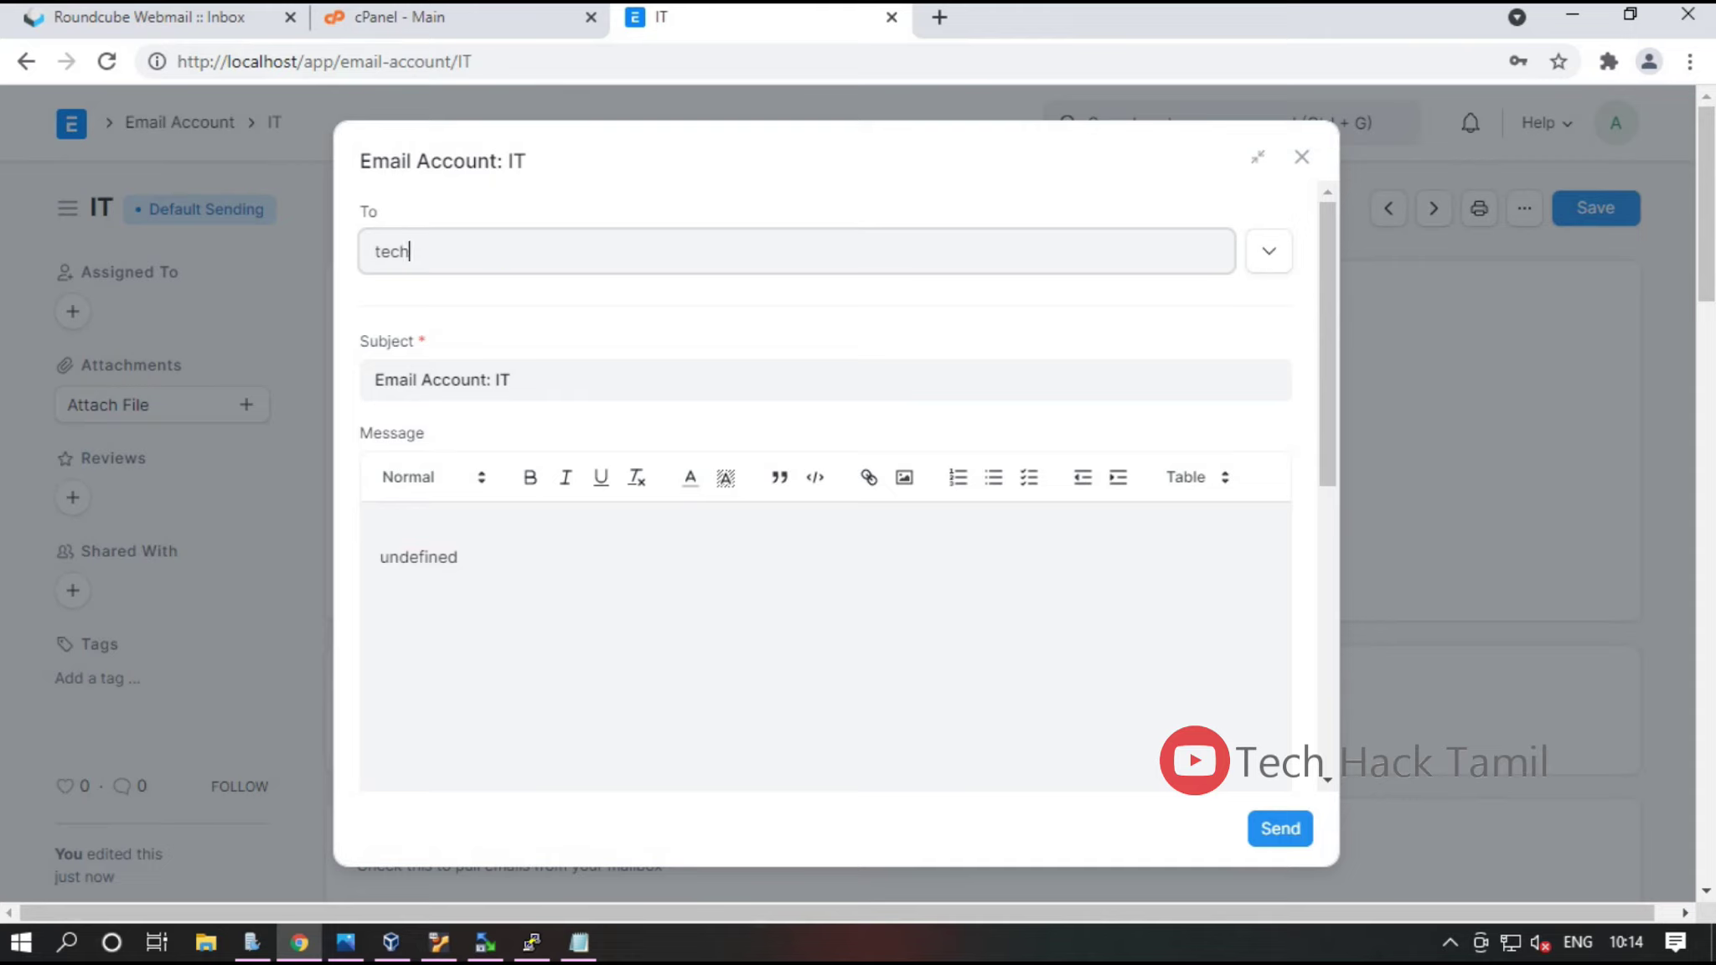
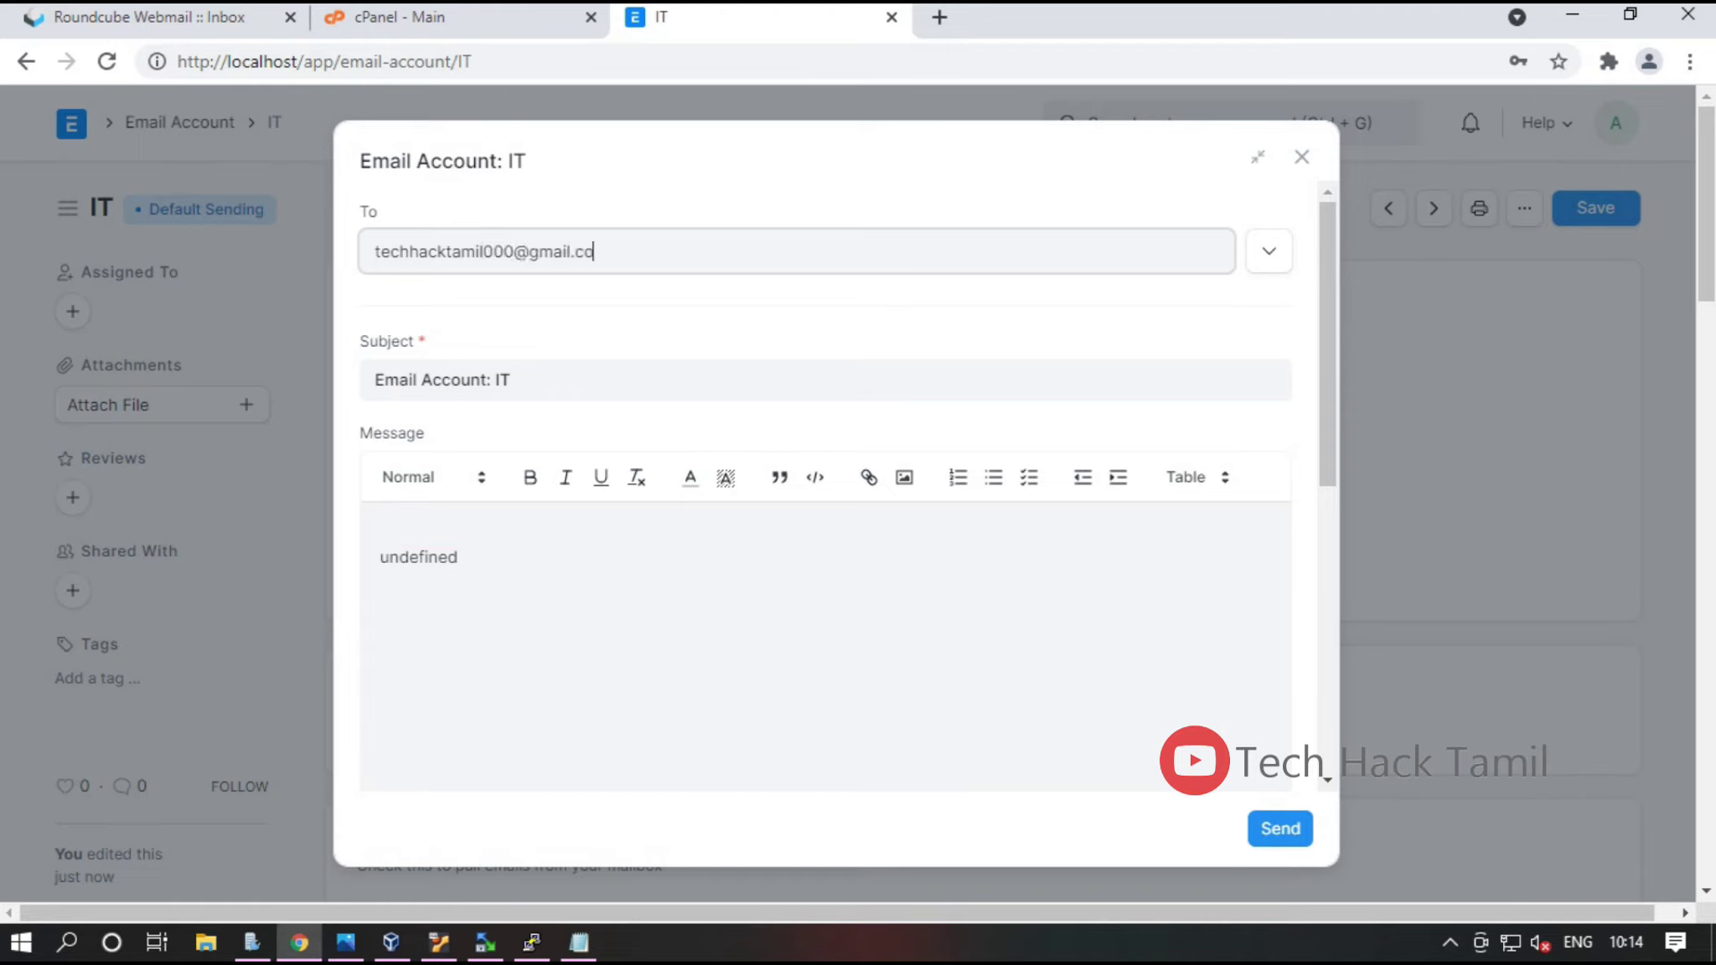
pyautogui.click(381, 531)
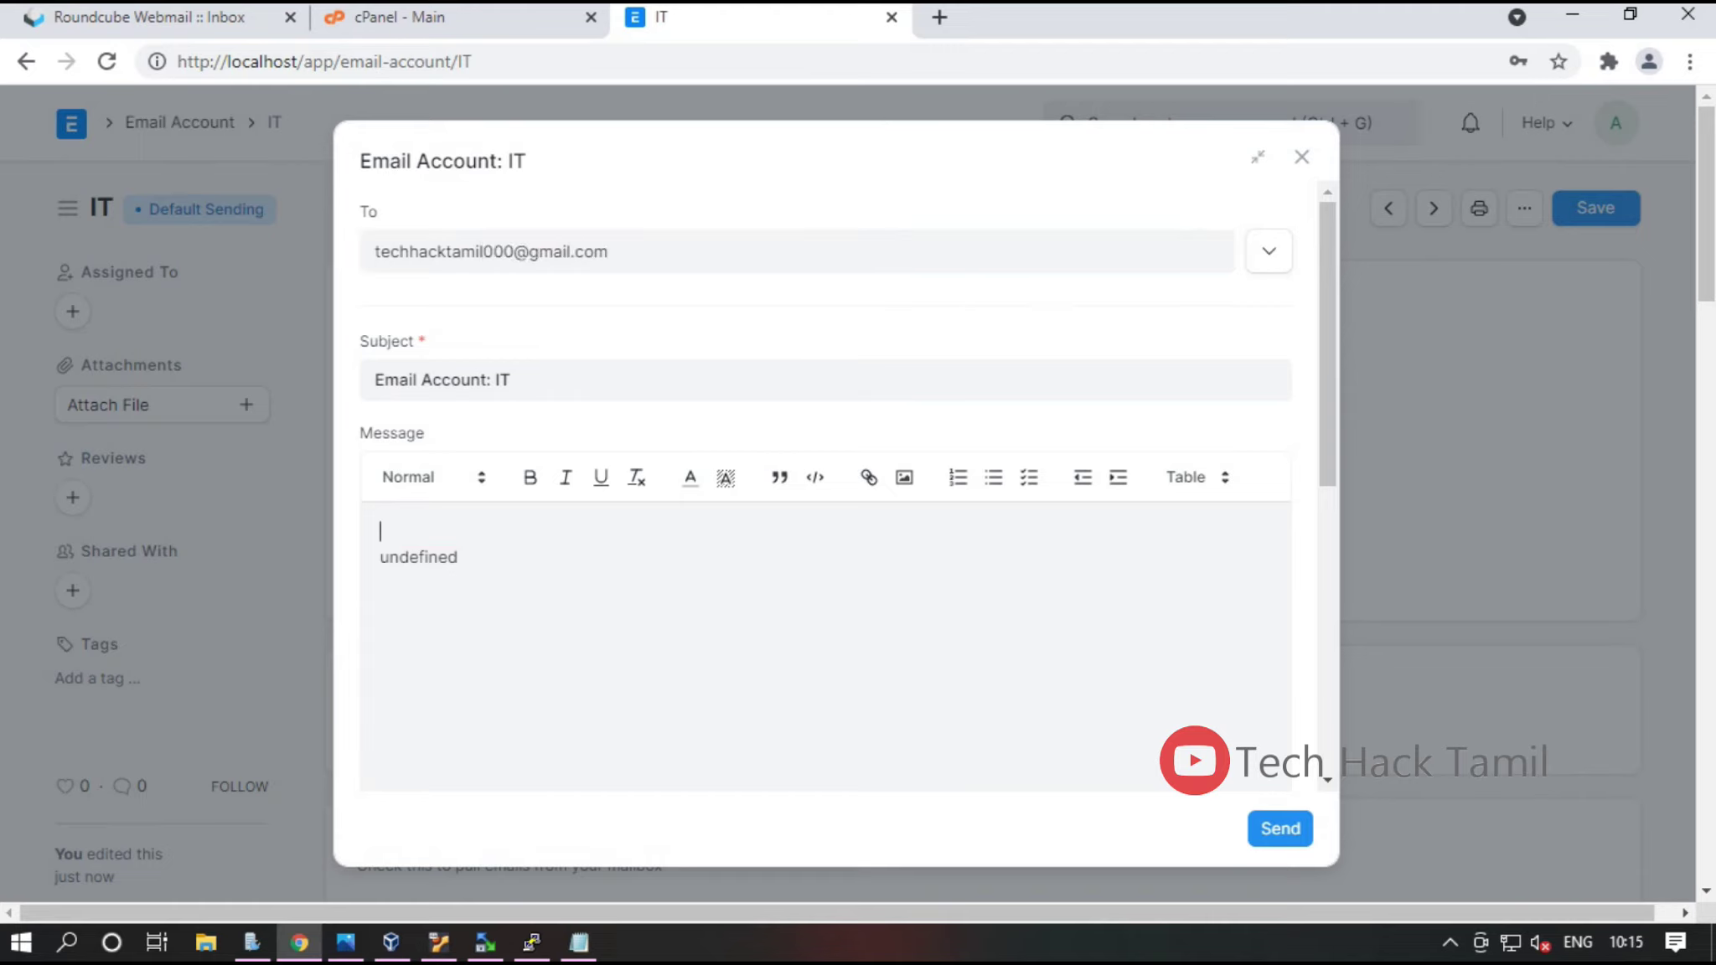
pyautogui.hotkey('ctrl', 'a')
pyautogui.write('TES')
pyautogui.press('BackSpace')
pyautogui.press('BackSpace')
pyautogui.write('EST MAIL')
pyautogui.moveTo(608, 252); pyautogui.dragTo(375, 252)
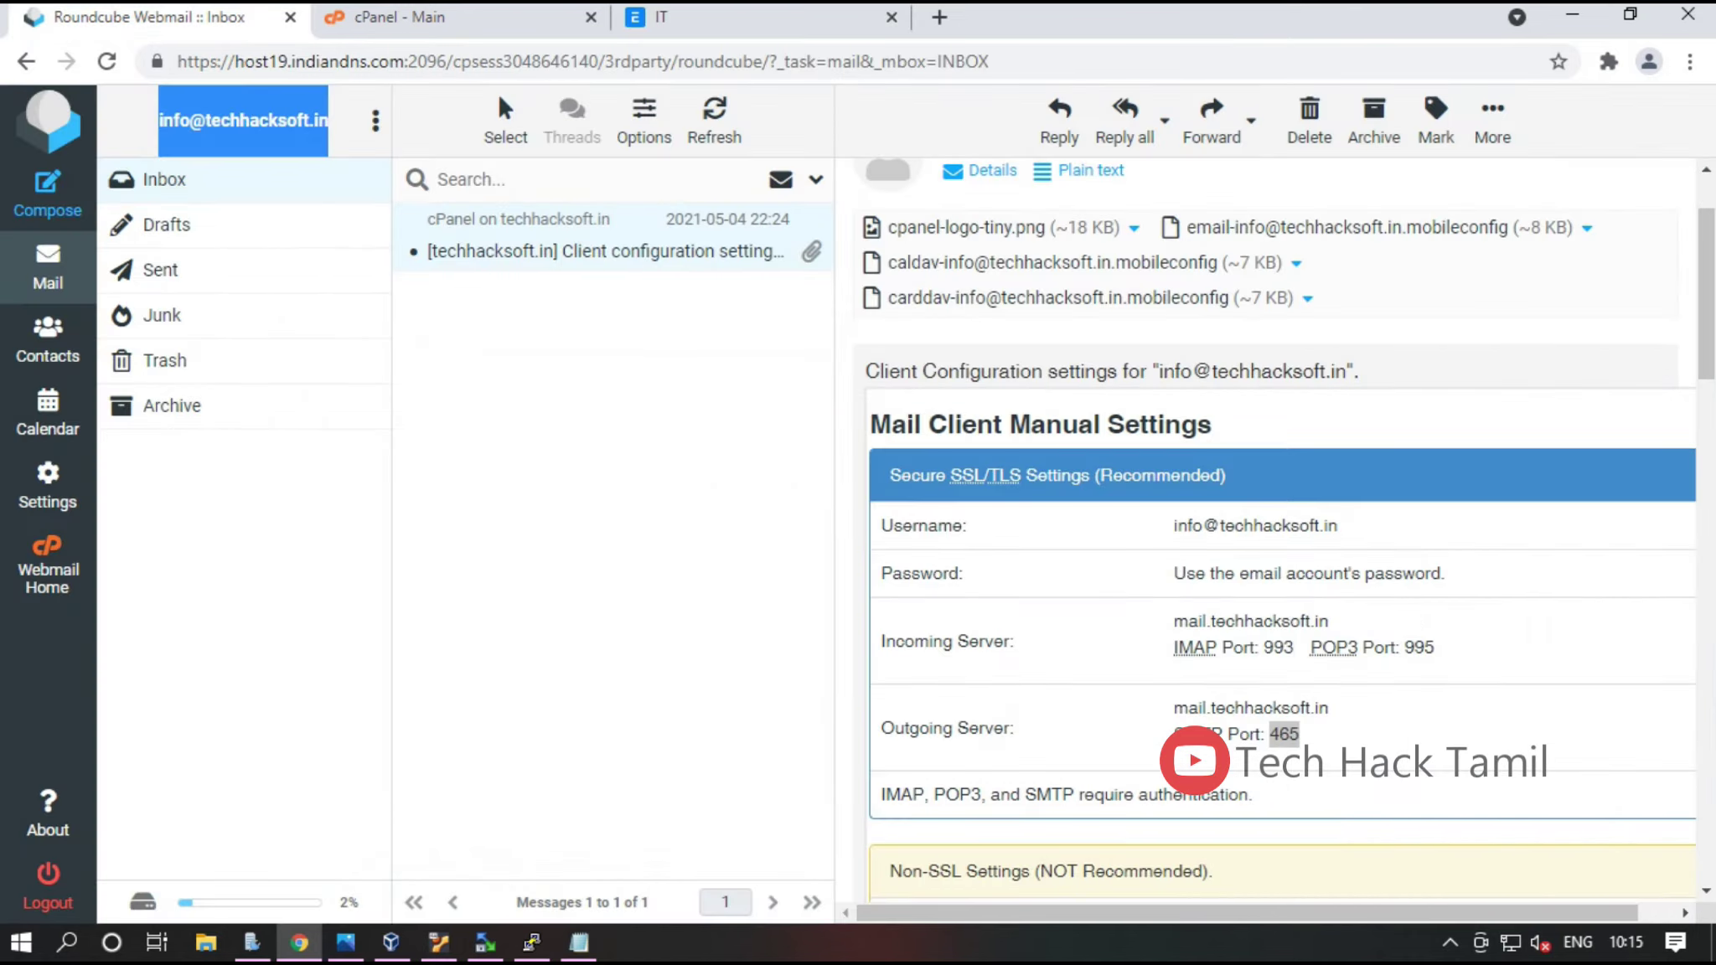
pyautogui.rightClick(230, 113)
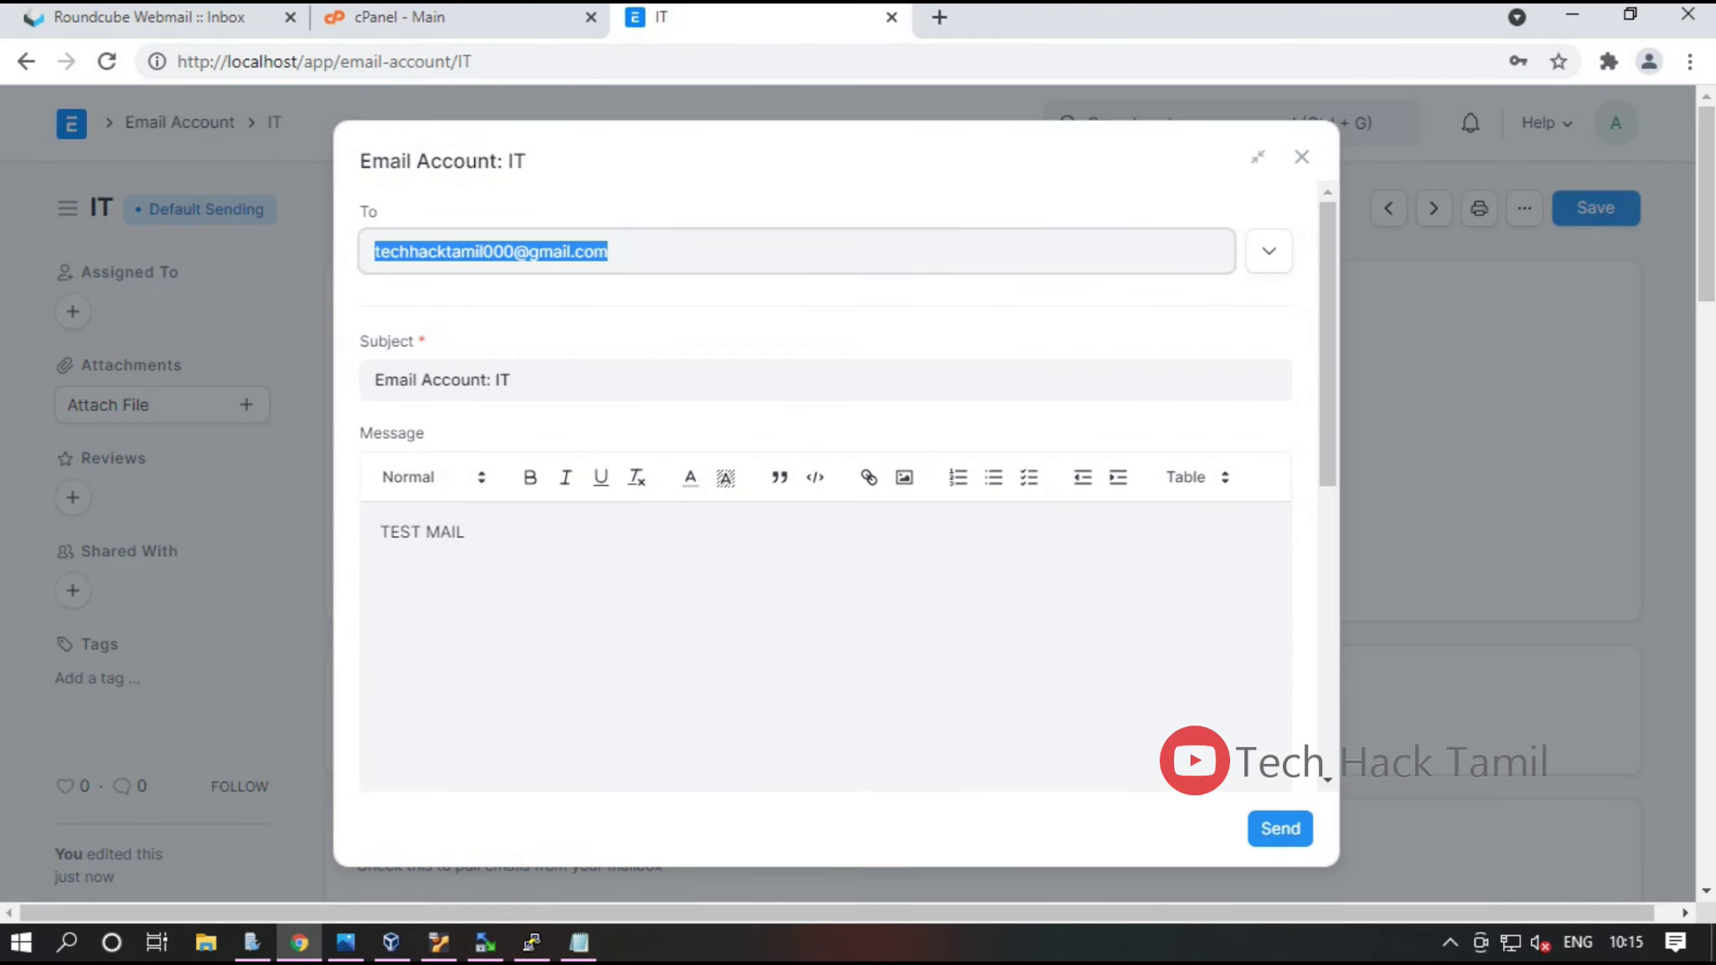
pyautogui.click(466, 531)
pyautogui.press('Escape')
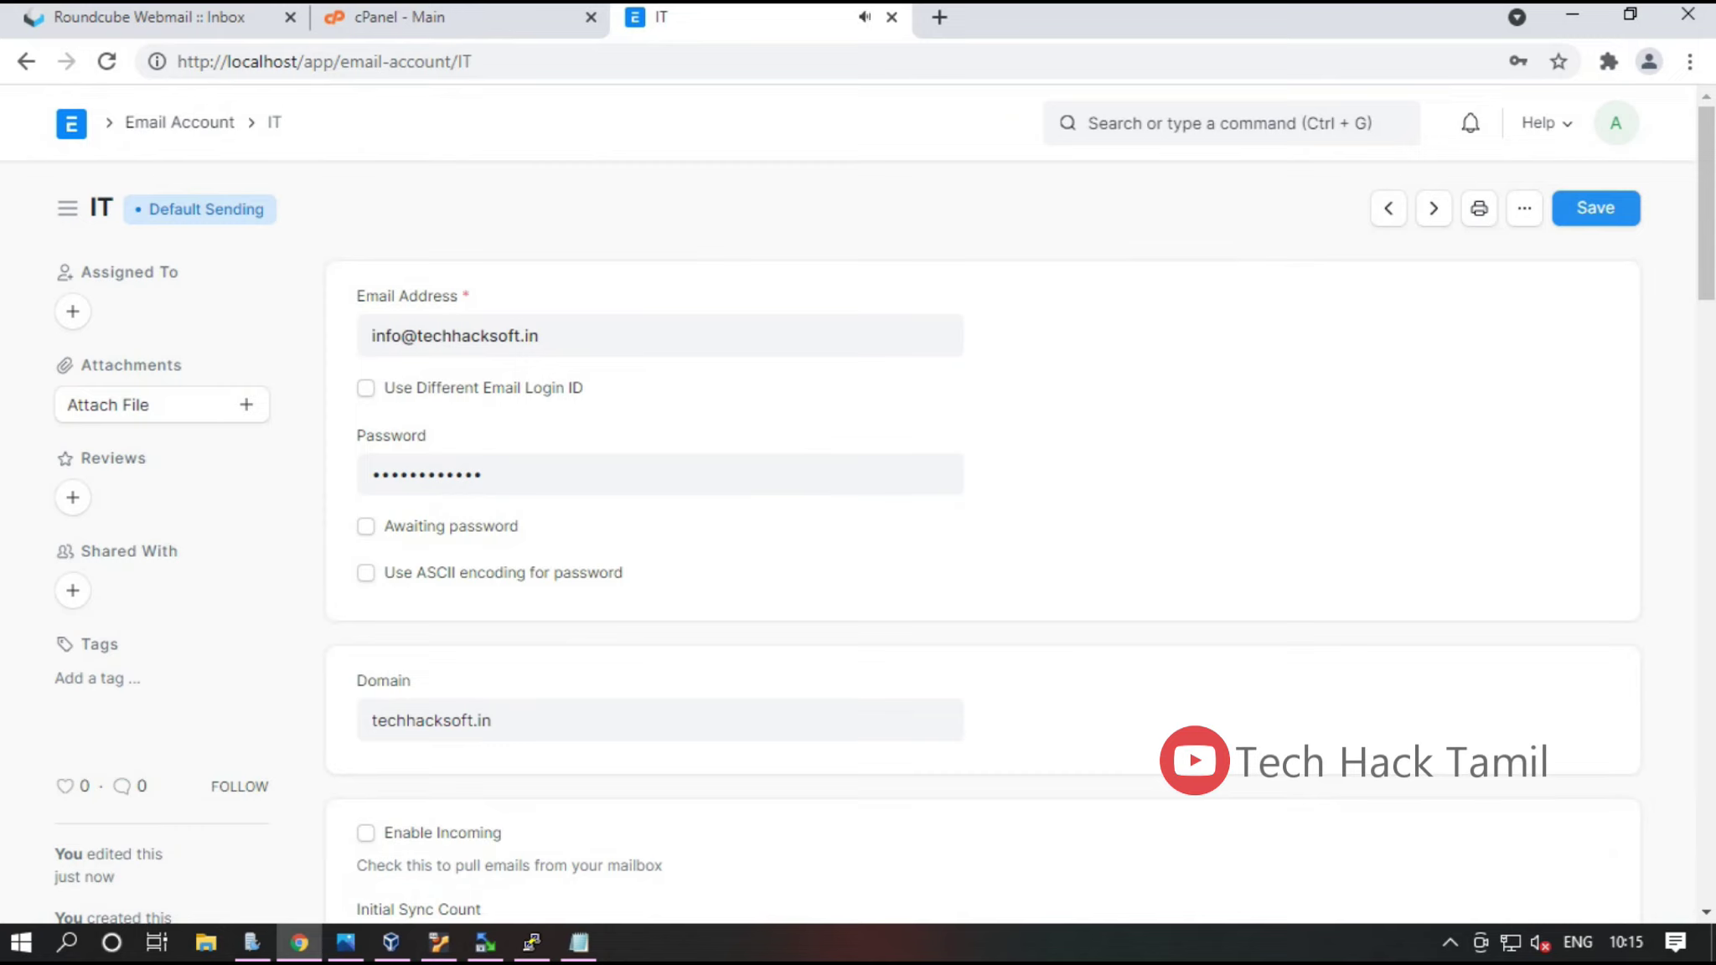
# Open the newest Email Queue record, the Not Sent test email, and a new browser tab
pyautogui.hotkey('ctrl', 'g')
pyautogui.write('email')
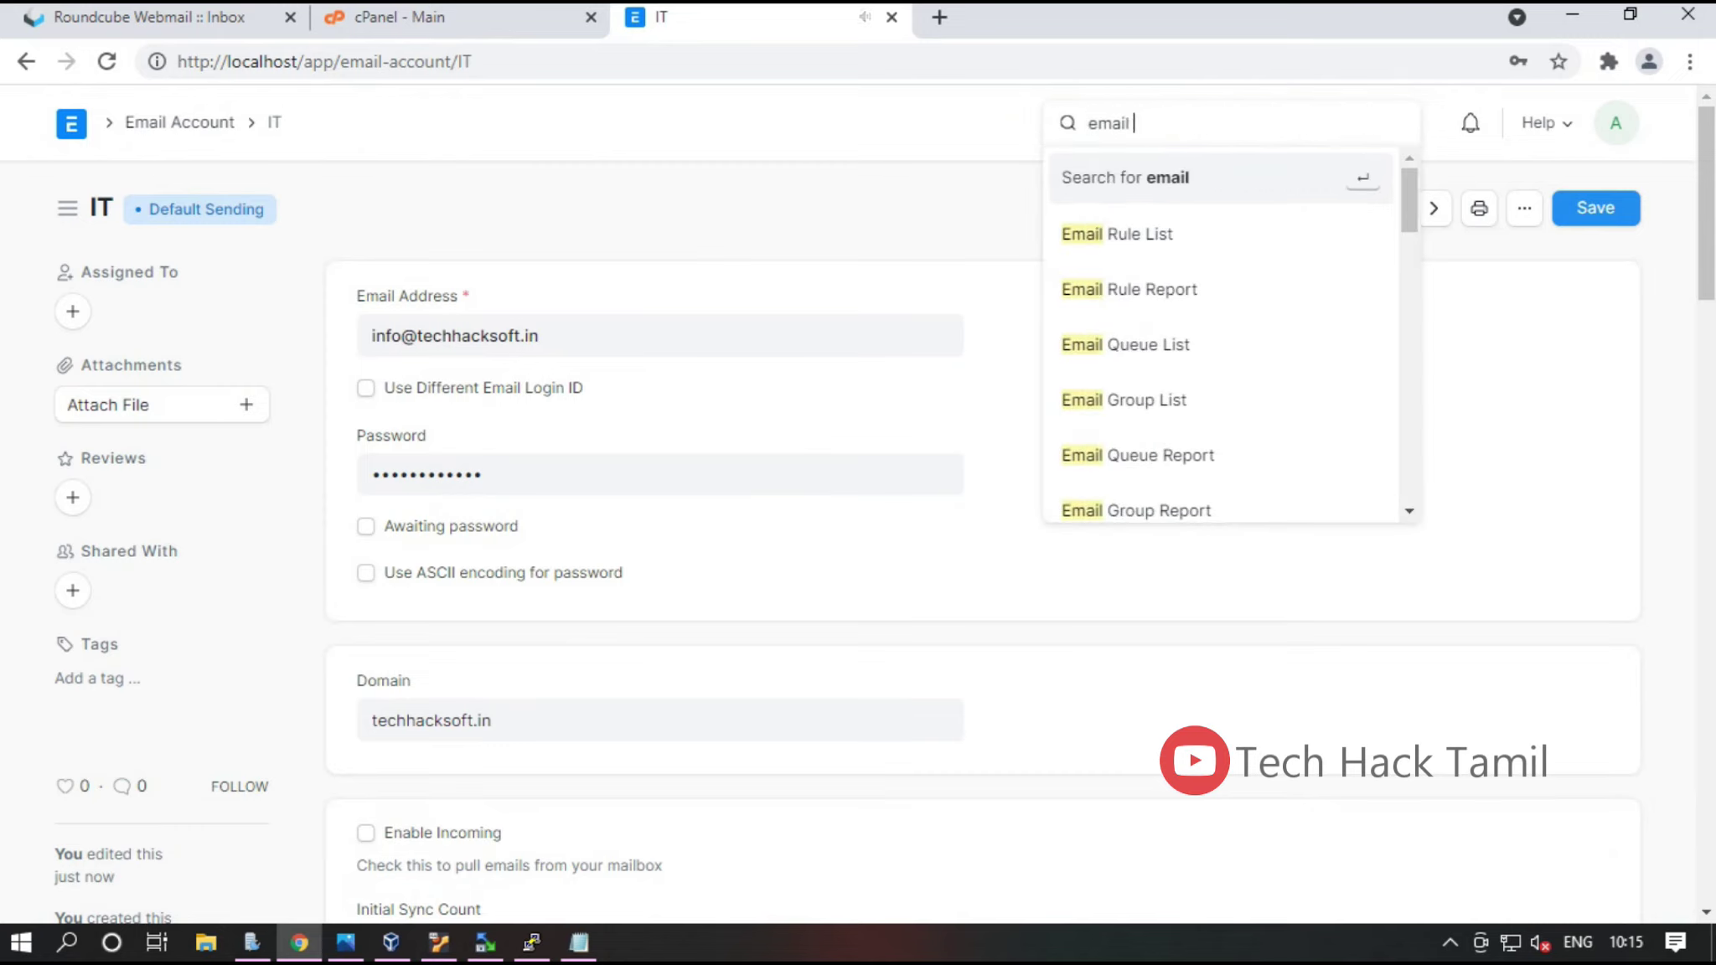
pyautogui.write(' qu')
pyautogui.press('Down')
pyautogui.press('Down')
pyautogui.press('Up')
pyautogui.press('Return')
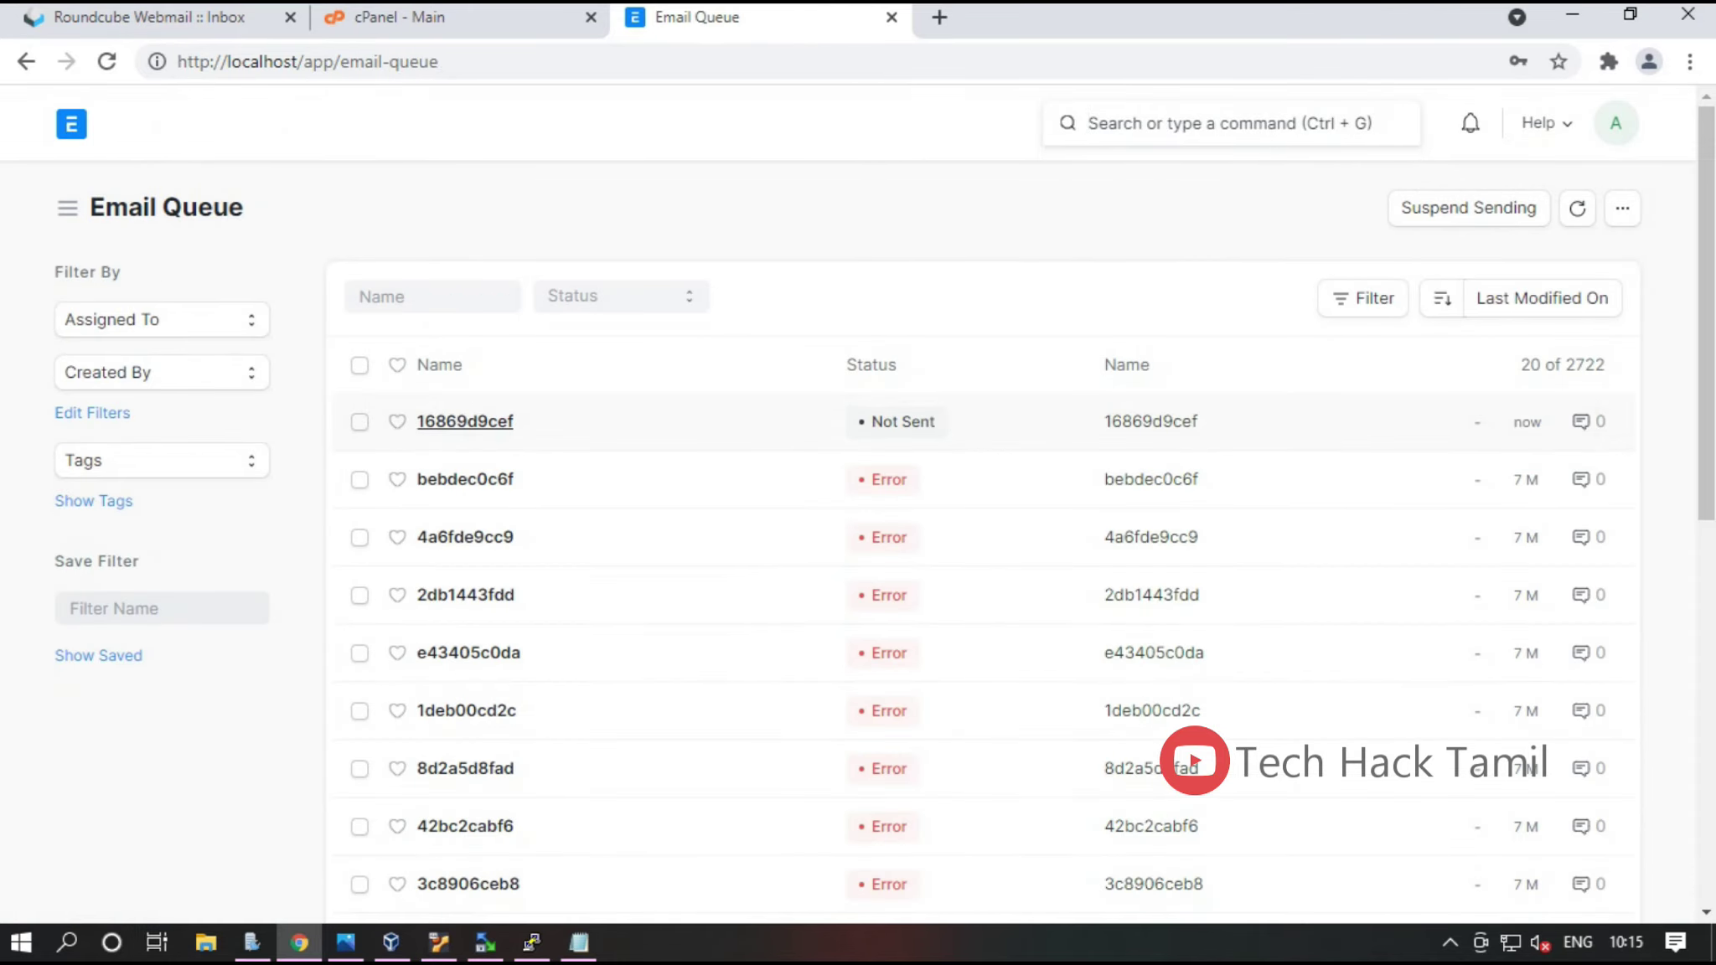
pyautogui.click(465, 421)
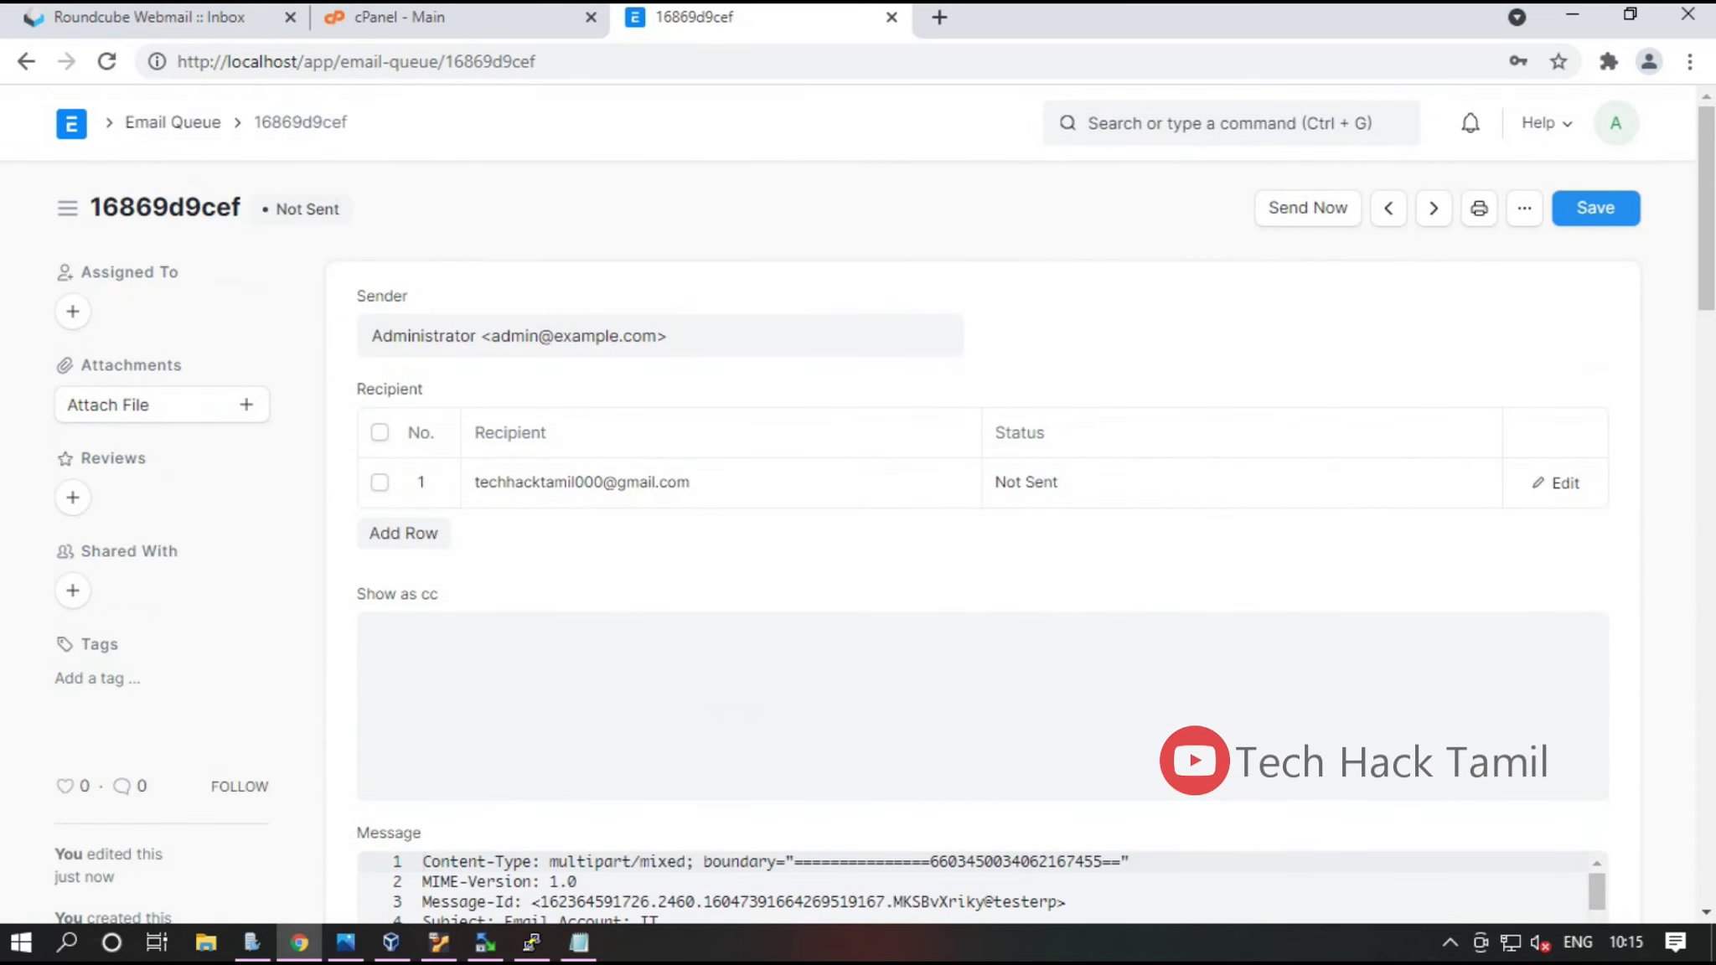
pyautogui.click(939, 17)
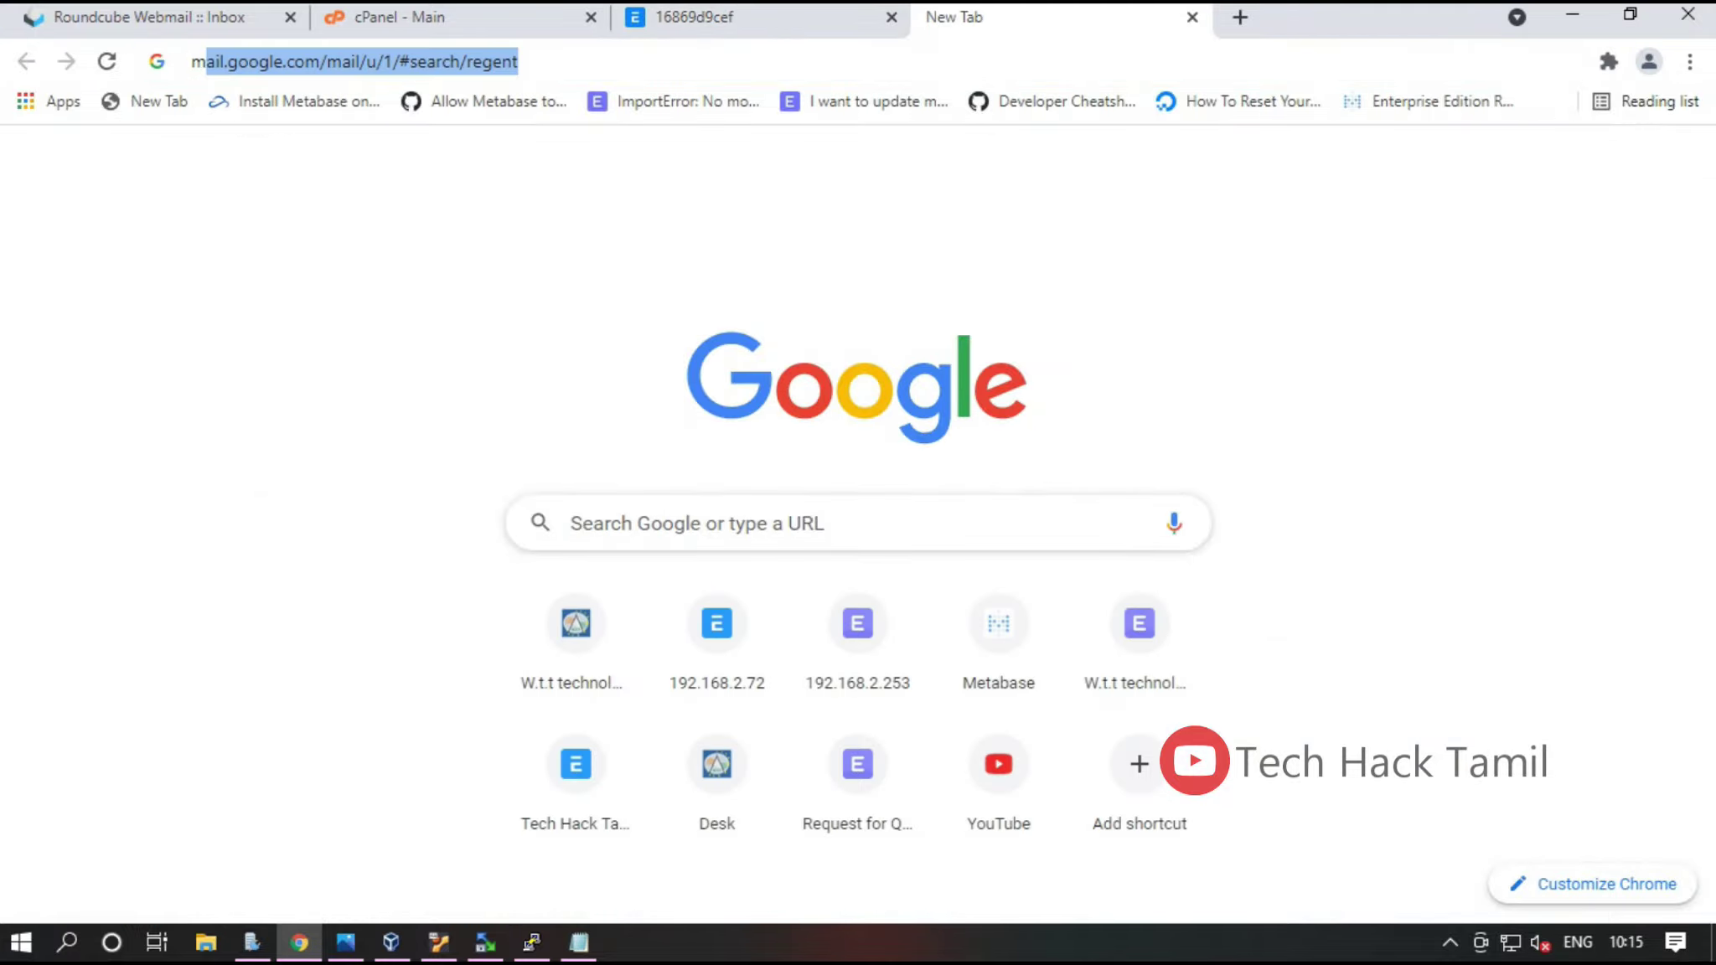
# Load Gmail (mail.google.com) in the new tab from the 'mail' omnibox suggestion
pyautogui.write('mail')
pyautogui.press('Return')
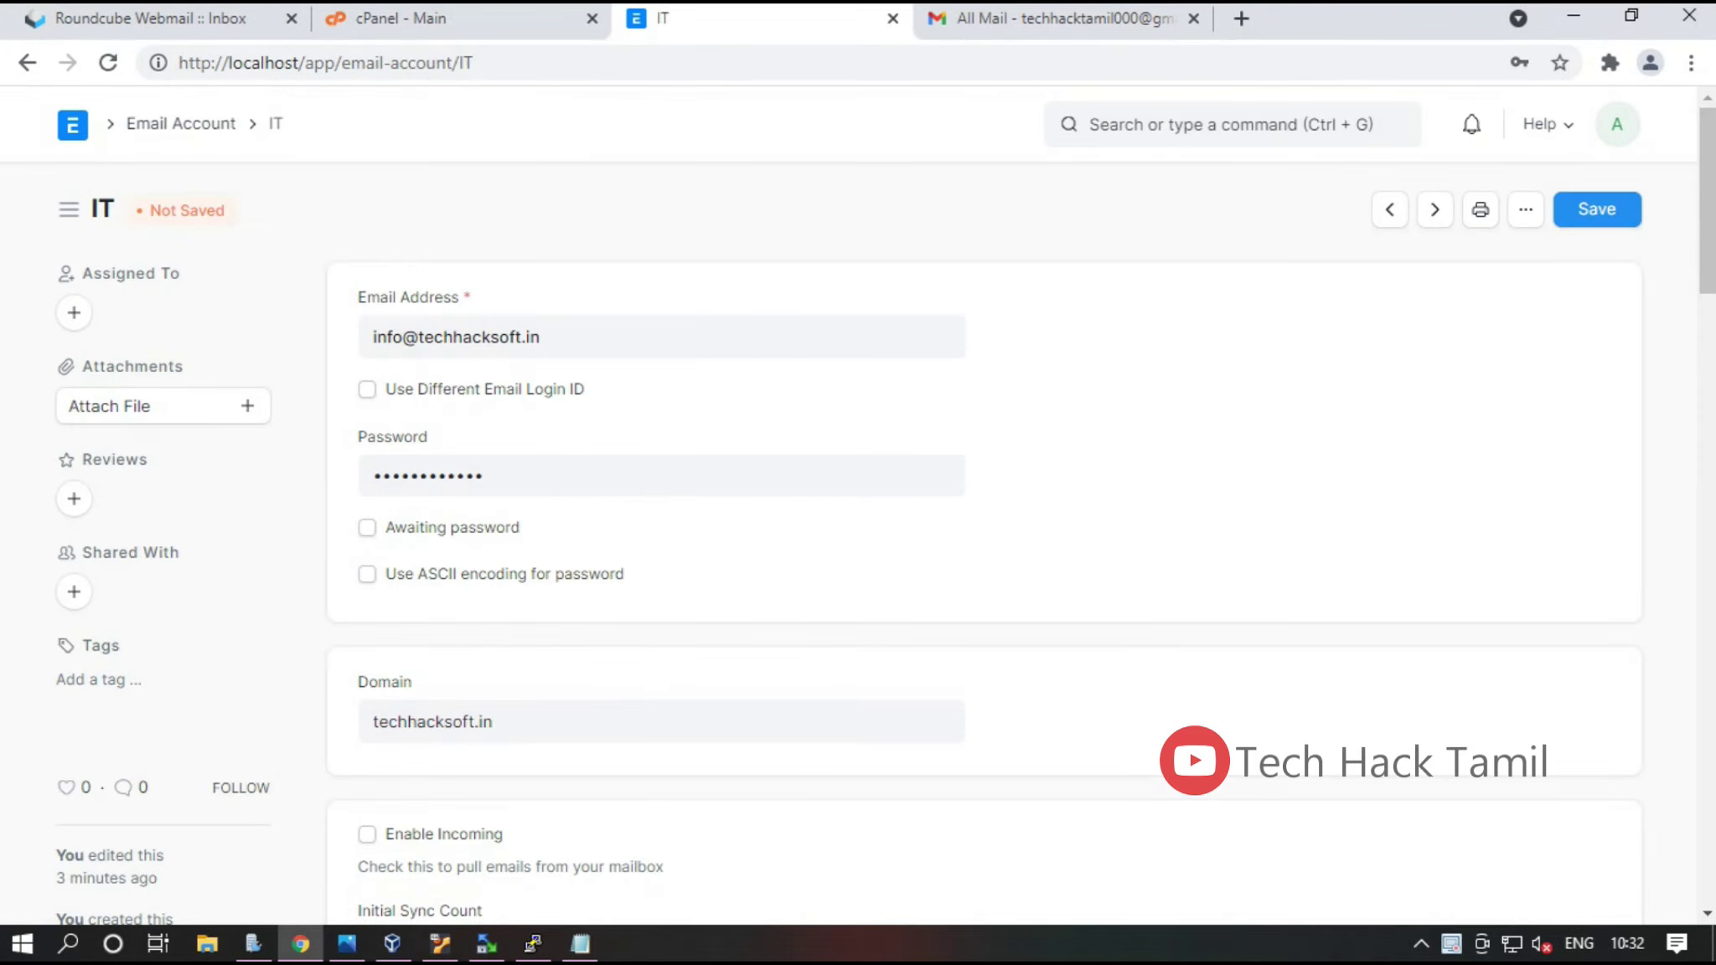
# Compose an email from the IT account with body TEST and send it
pyautogui.click(1526, 210)
pyautogui.click(1309, 306)
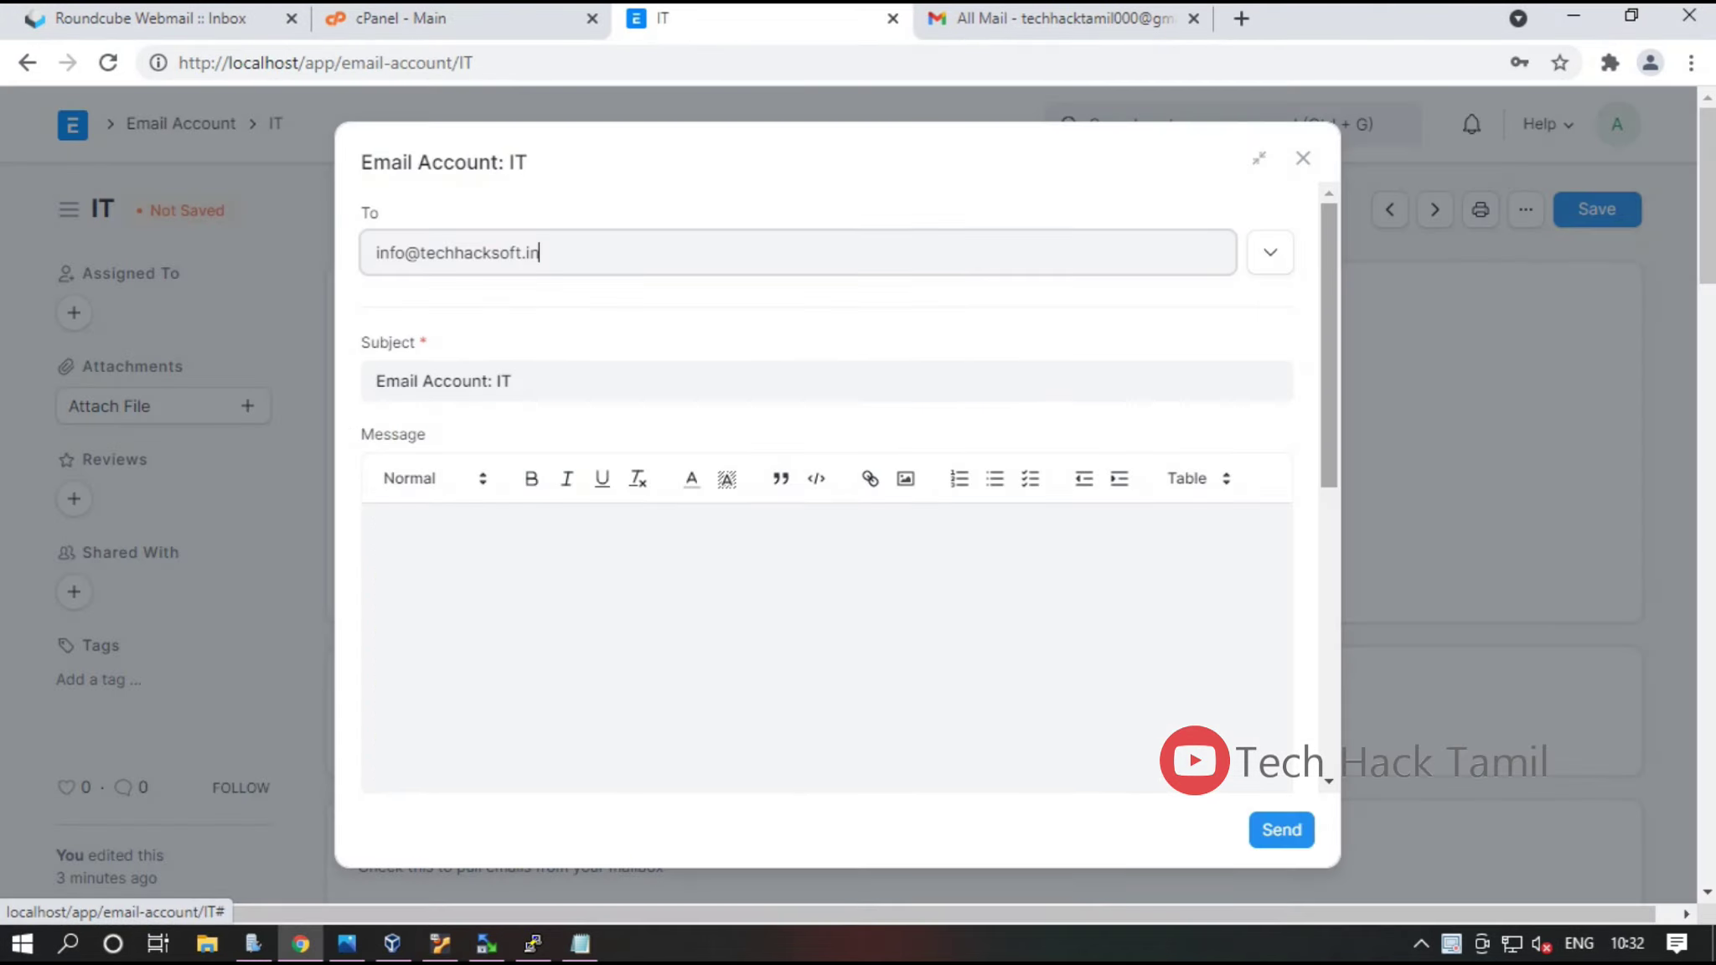
pyautogui.click(418, 558)
pyautogui.hotkey('ctrl', 'a')
pyautogui.write('TEST')
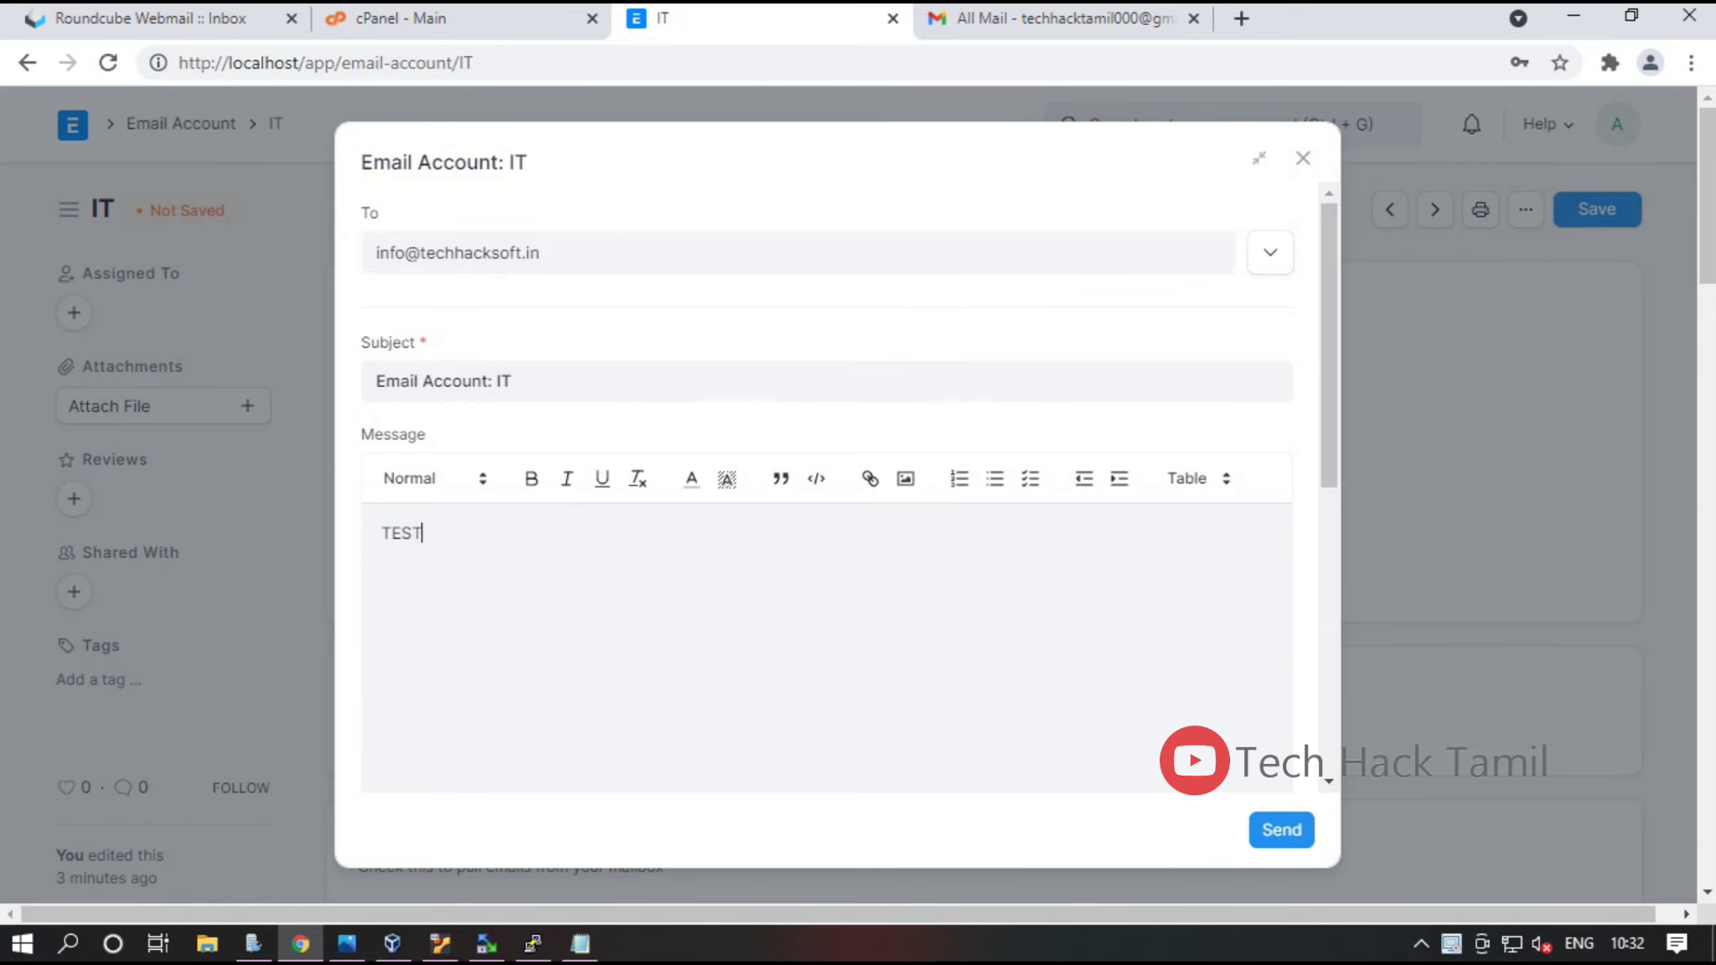
pyautogui.hotkey('ctrl', 'Return')
# Open the Email Queue list through the 'email q' awesome bar search
pyautogui.hotkey('ctrl', 'g')
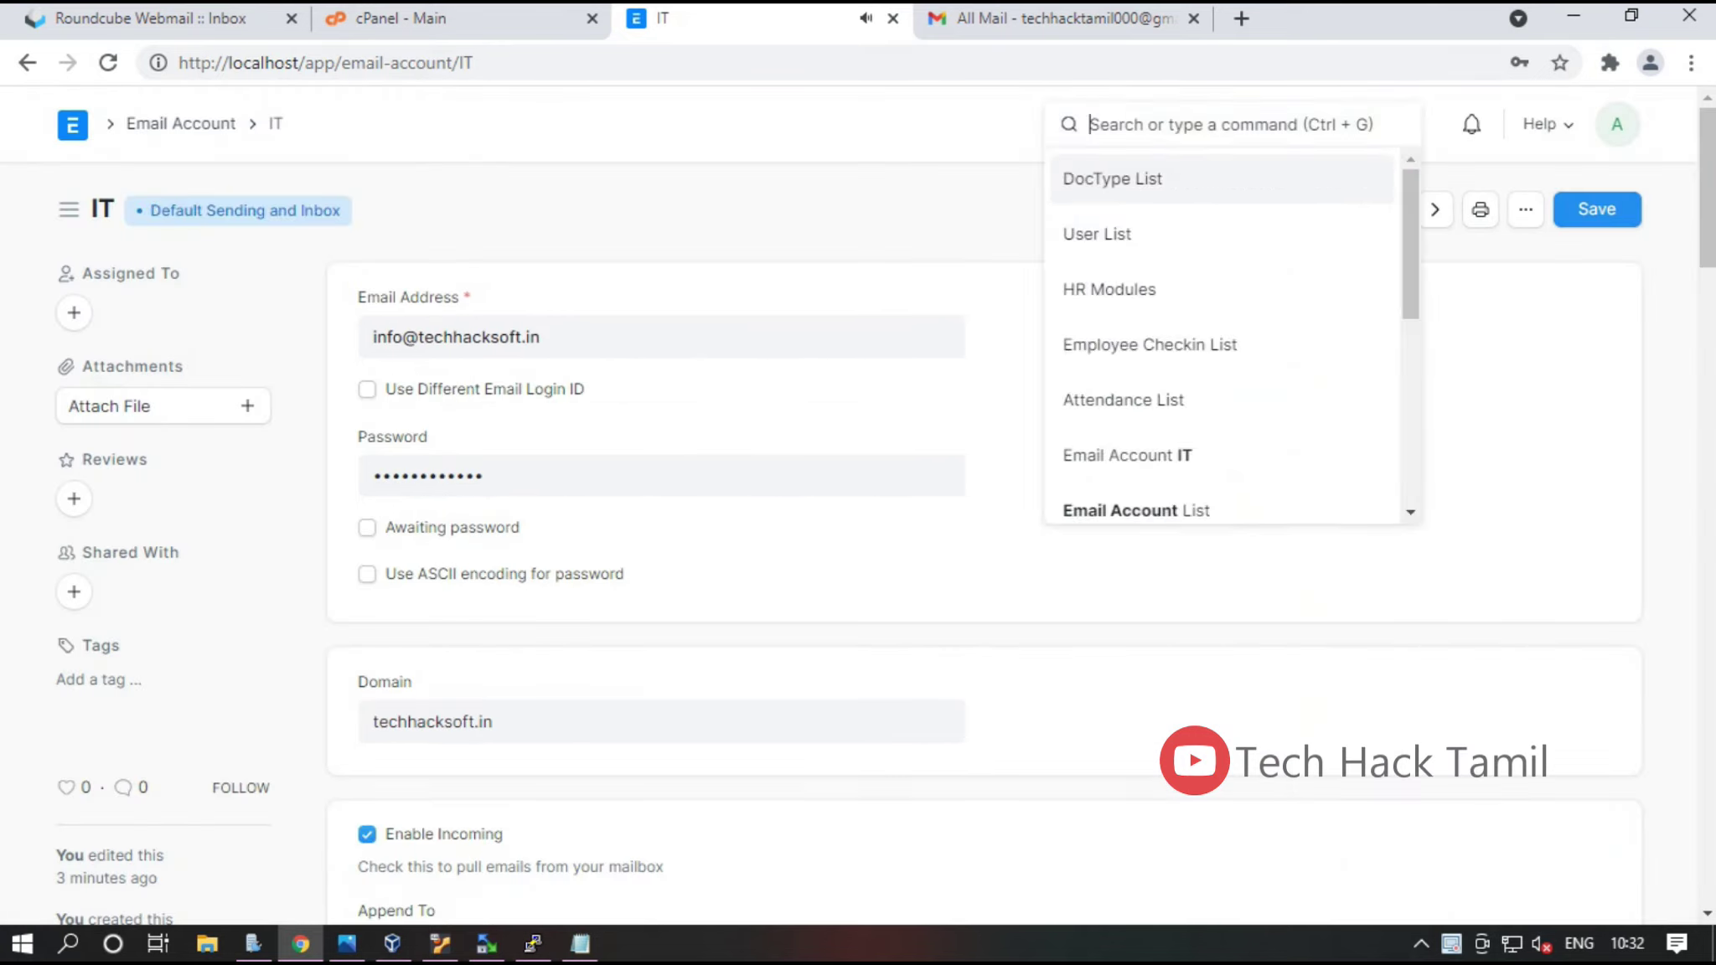
pyautogui.write('email a')
pyautogui.press('BackSpace')
pyautogui.write('q')
pyautogui.press('Down')
pyautogui.press('Return')
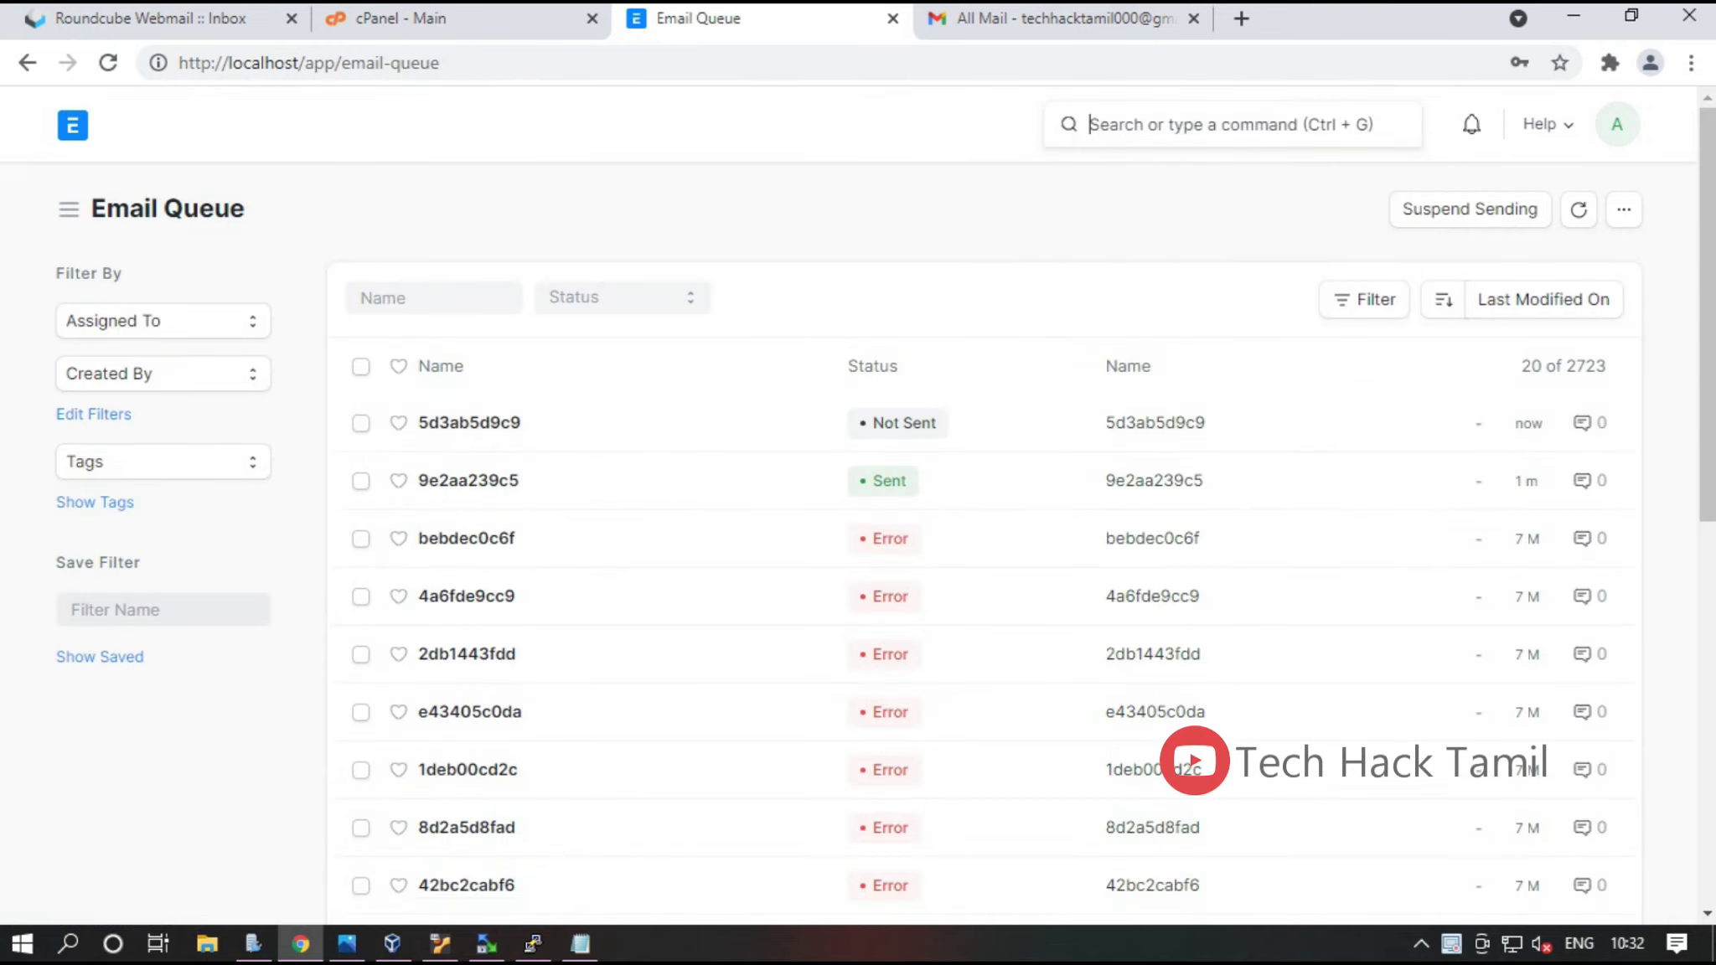
# Confirm queued email 5d3ab5d9c9 shows Sent, then switch to the Roundcube inbox
pyautogui.click(470, 422)
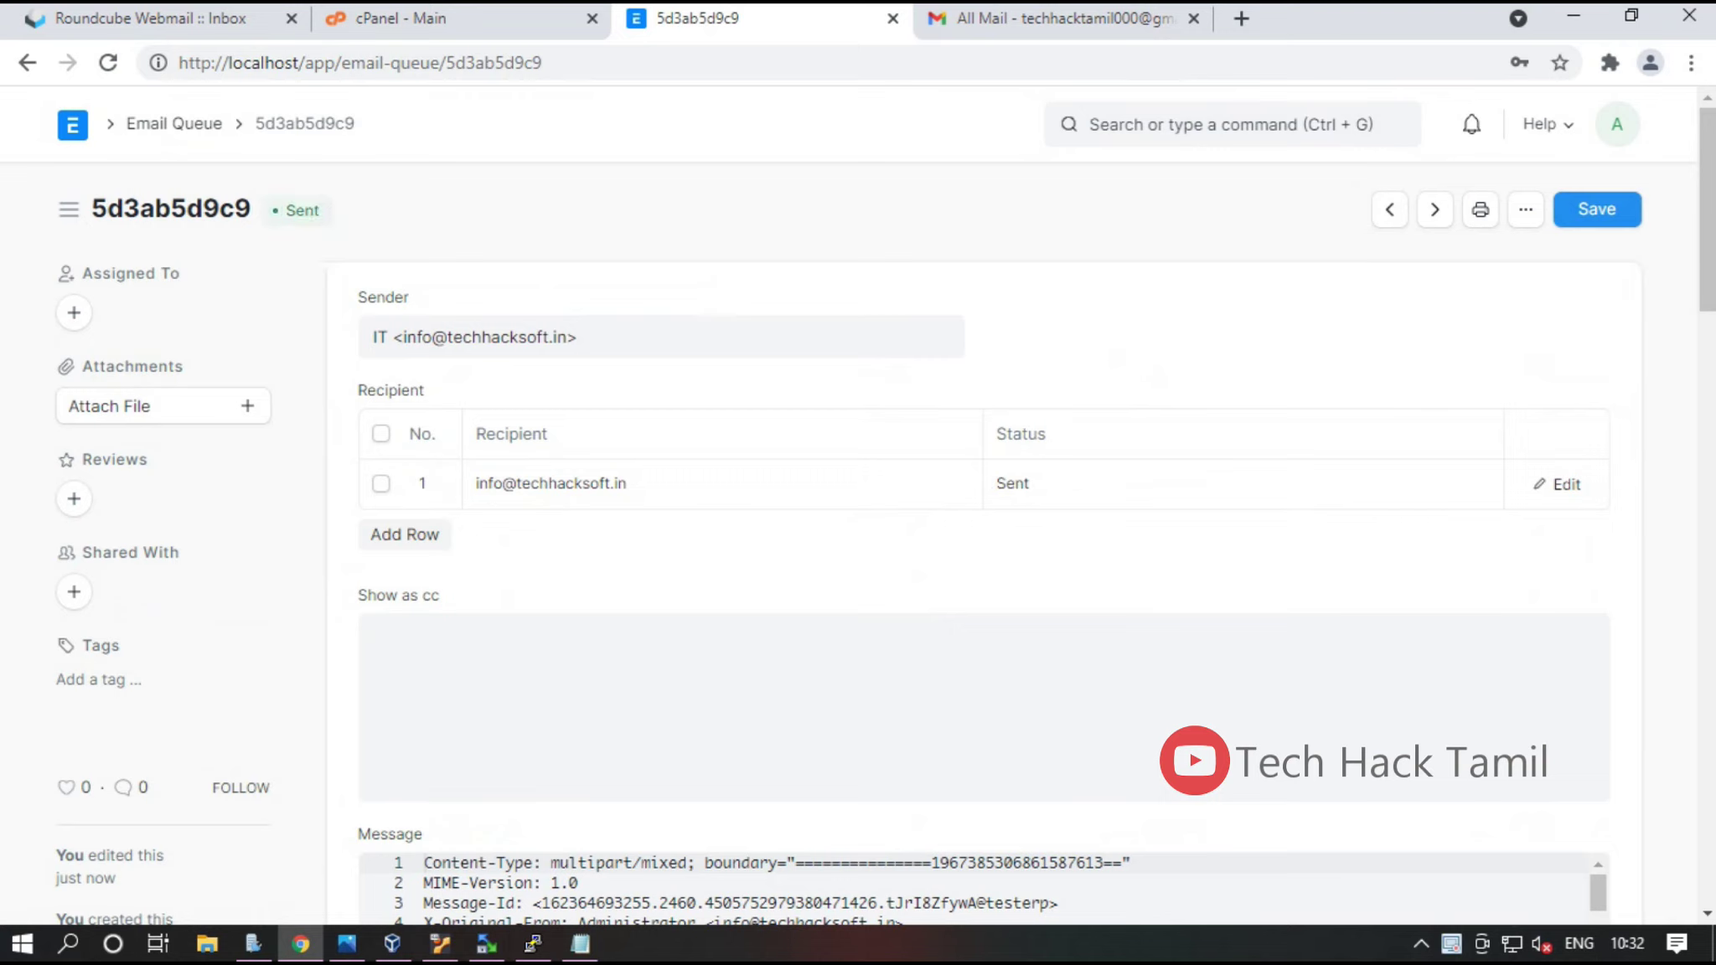
pyautogui.click(27, 62)
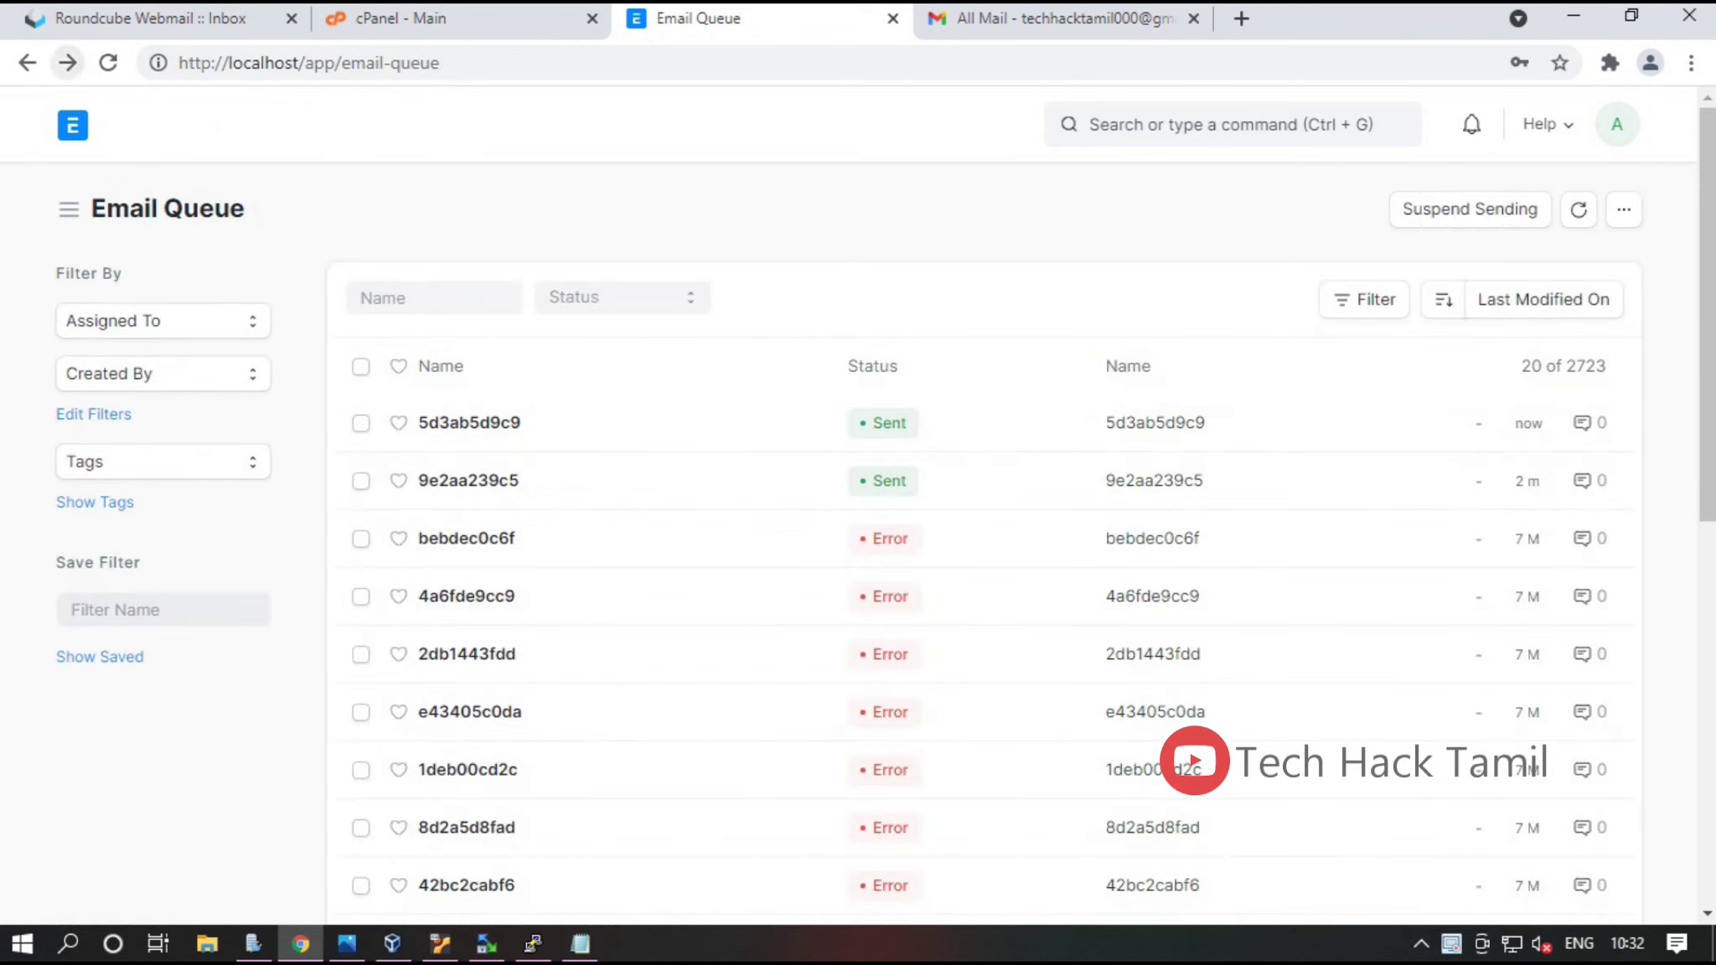
pyautogui.hotkey('ctrl', '1')
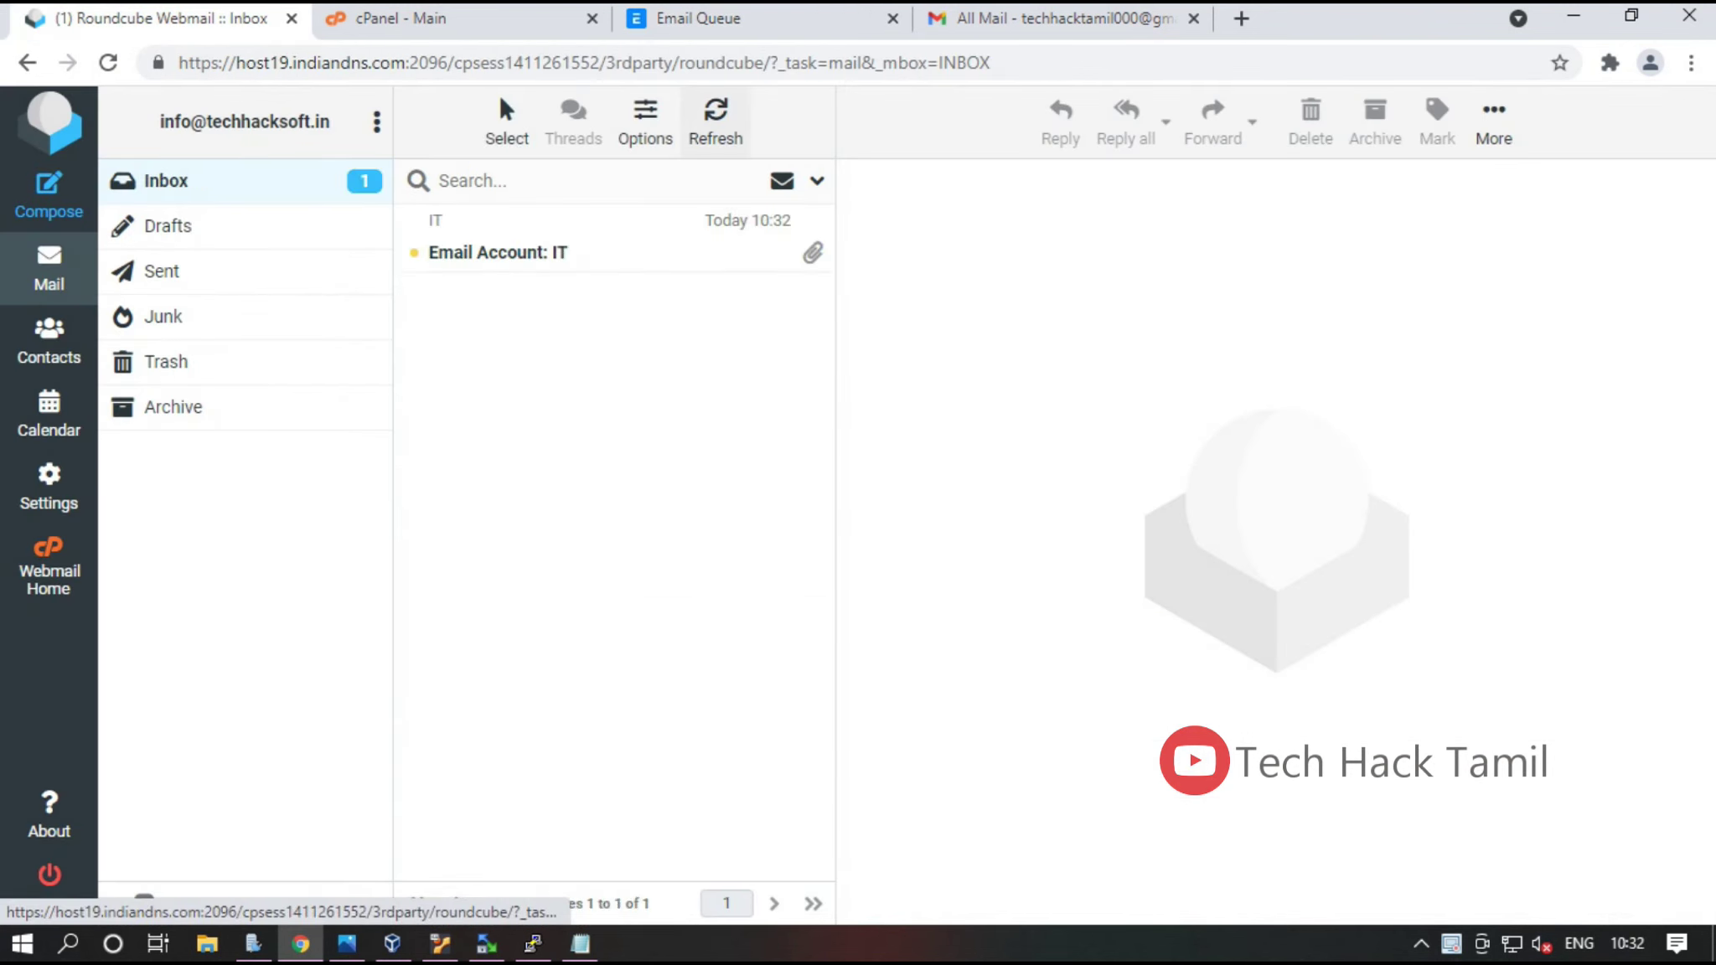
# Refresh the inbox, open the Email Account: IT message, and preview its IT.pdf attachment
pyautogui.click(496, 245)
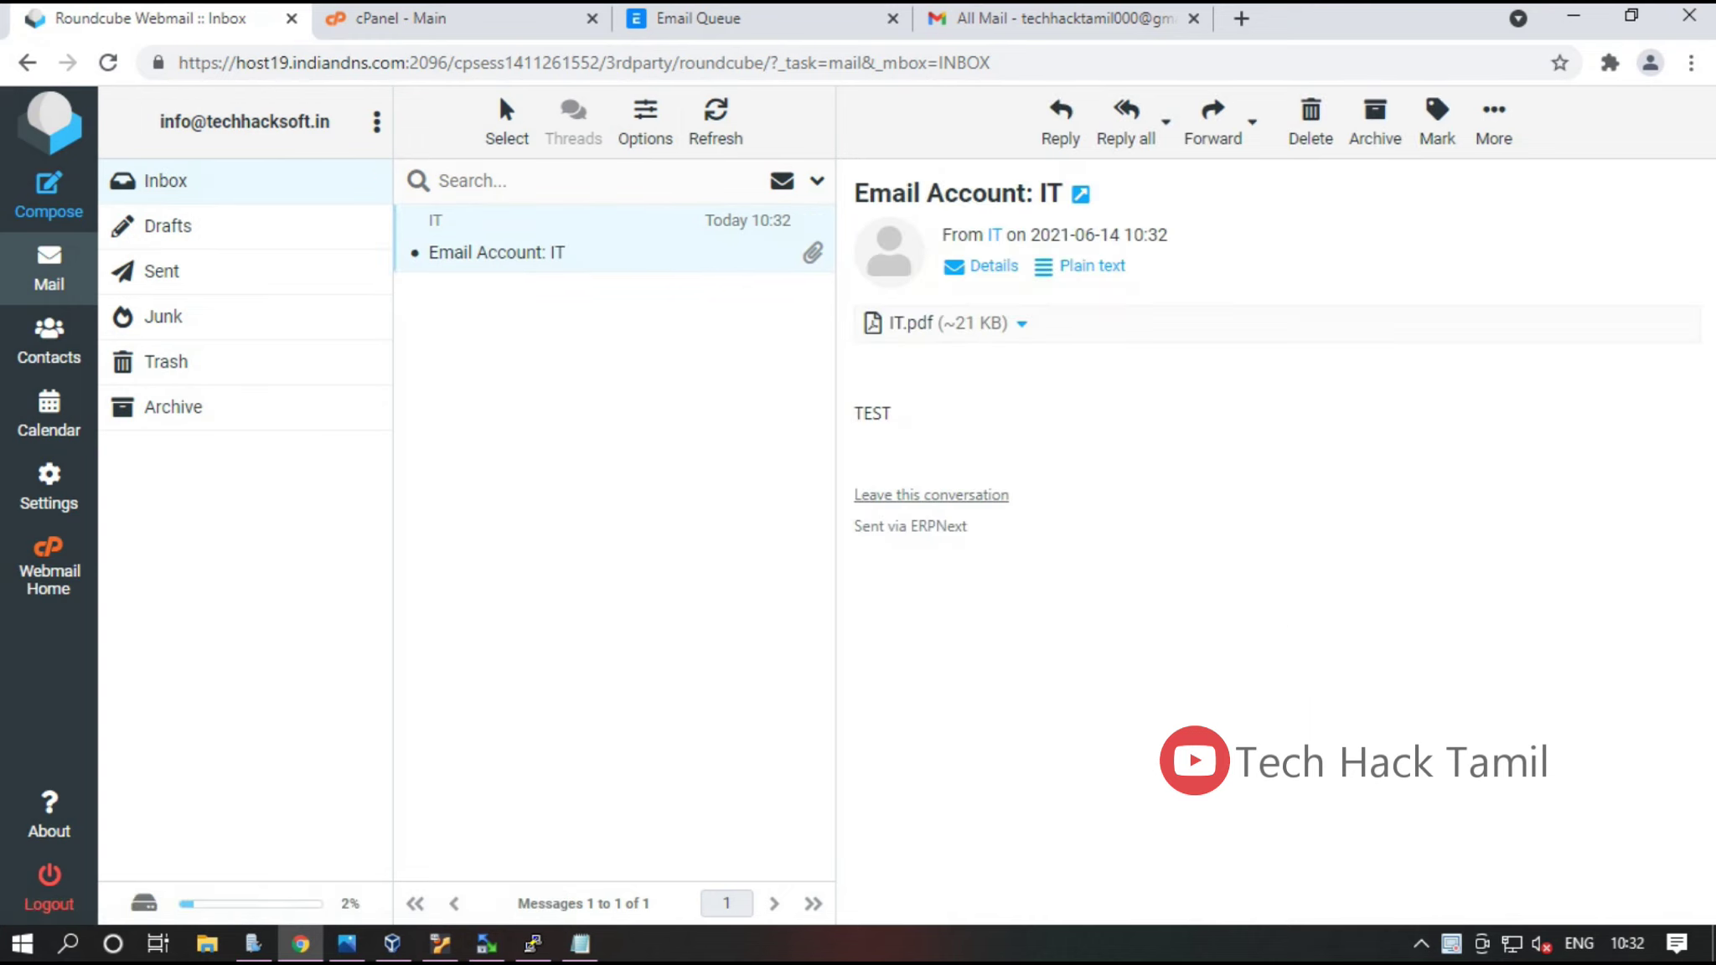
pyautogui.moveTo(855, 193); pyautogui.dragTo(1085, 194)
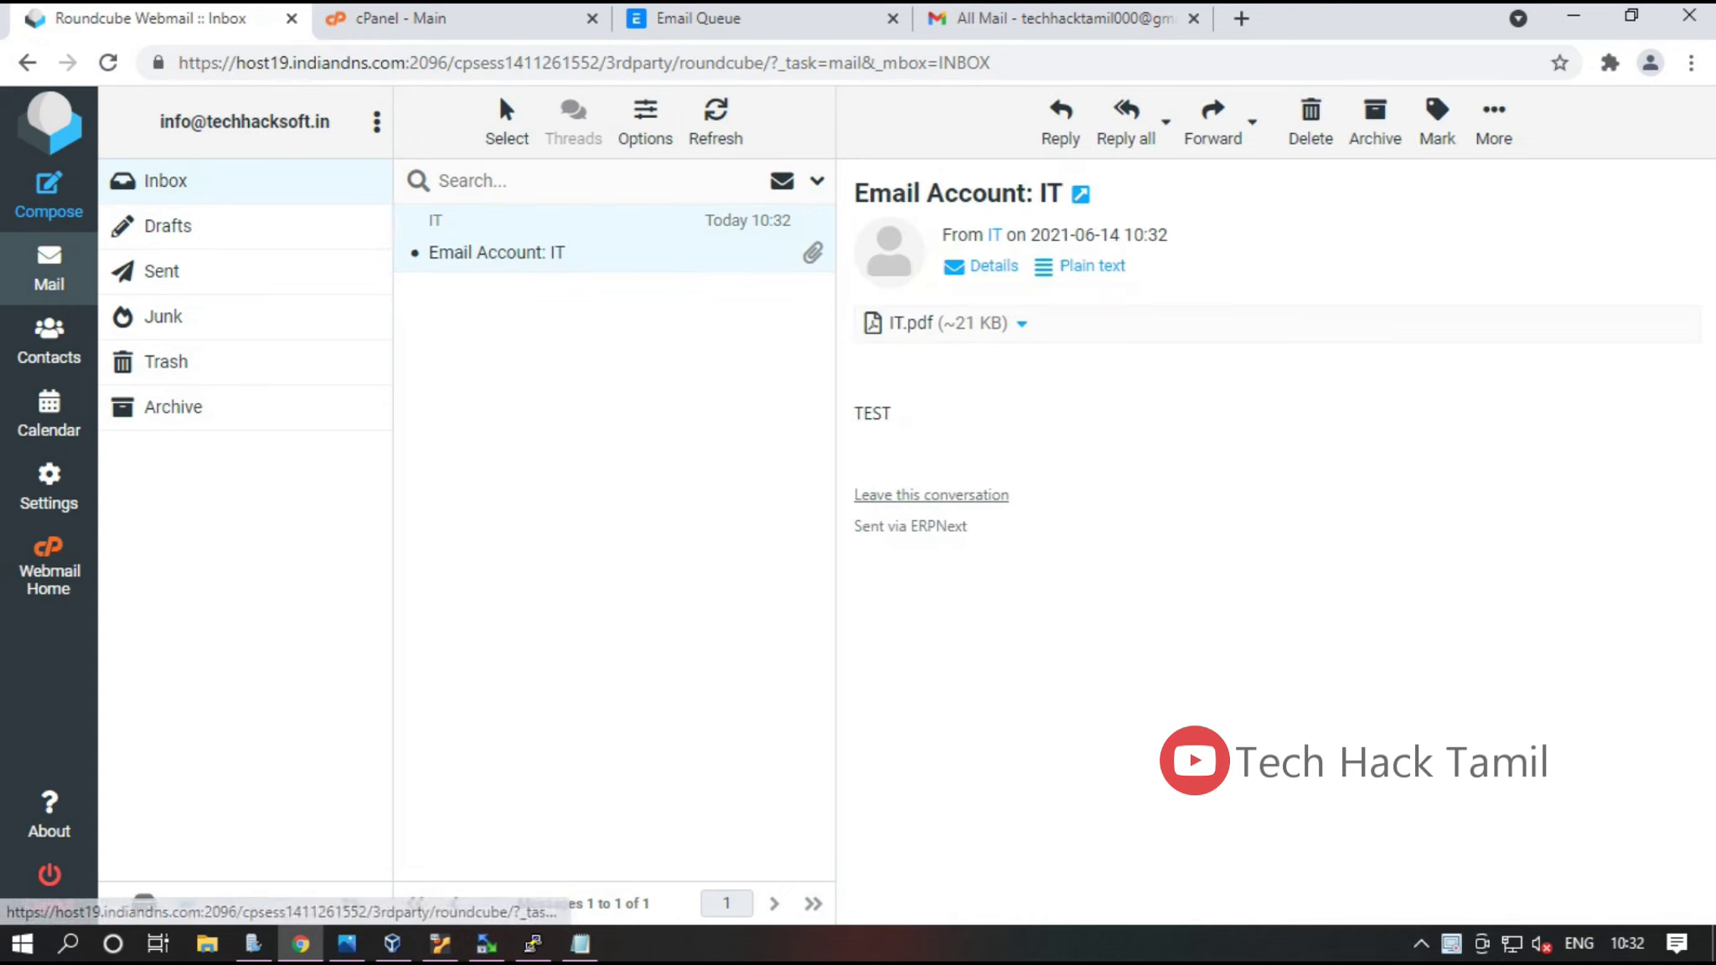
pyautogui.moveTo(970, 528); pyautogui.dragTo(855, 413)
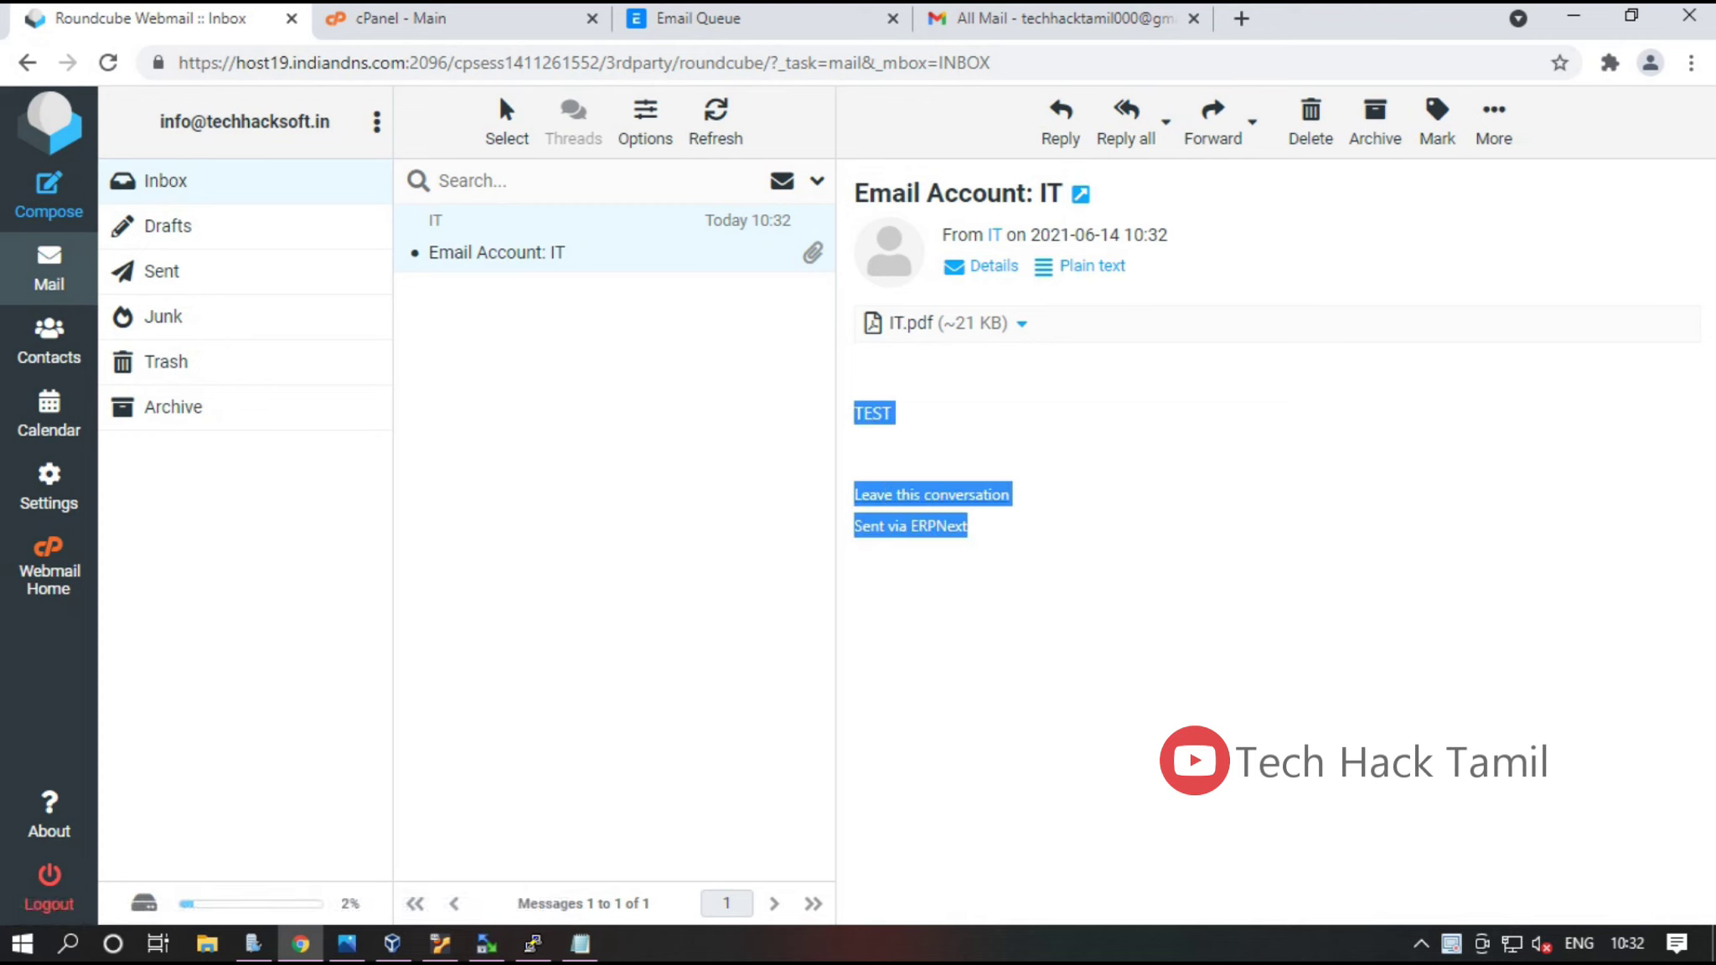
pyautogui.click(909, 322)
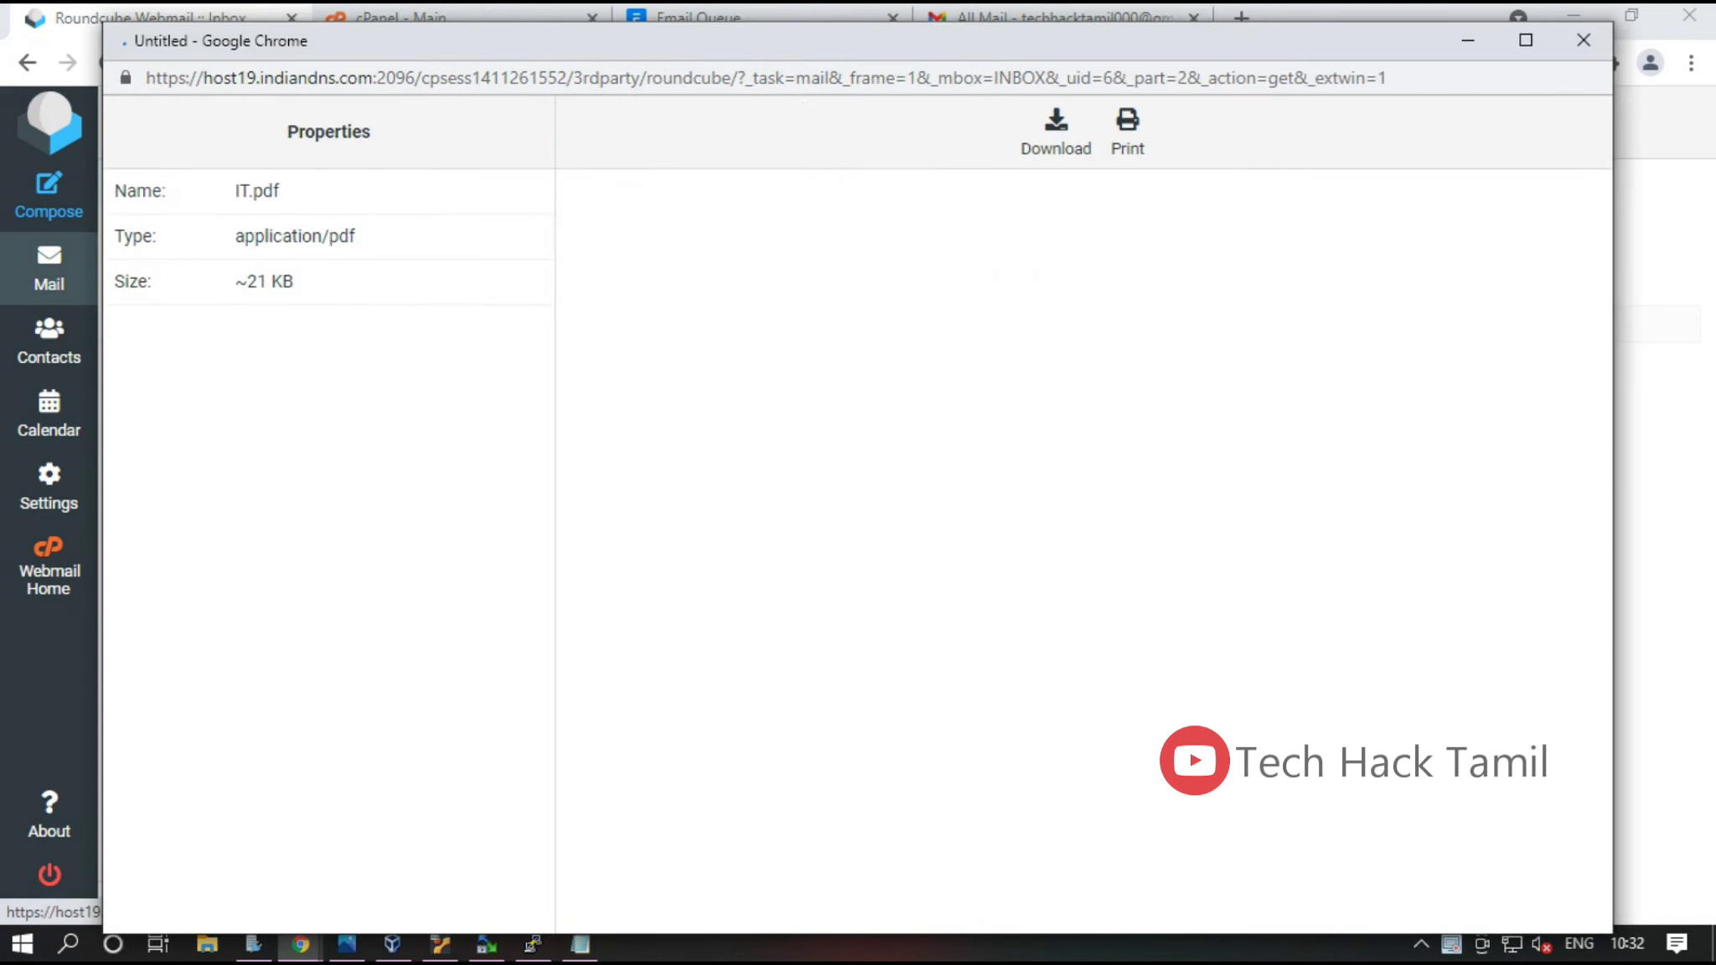
pyautogui.scroll(-3, 1262, 586)
pyautogui.scroll(3, 1262, 586)
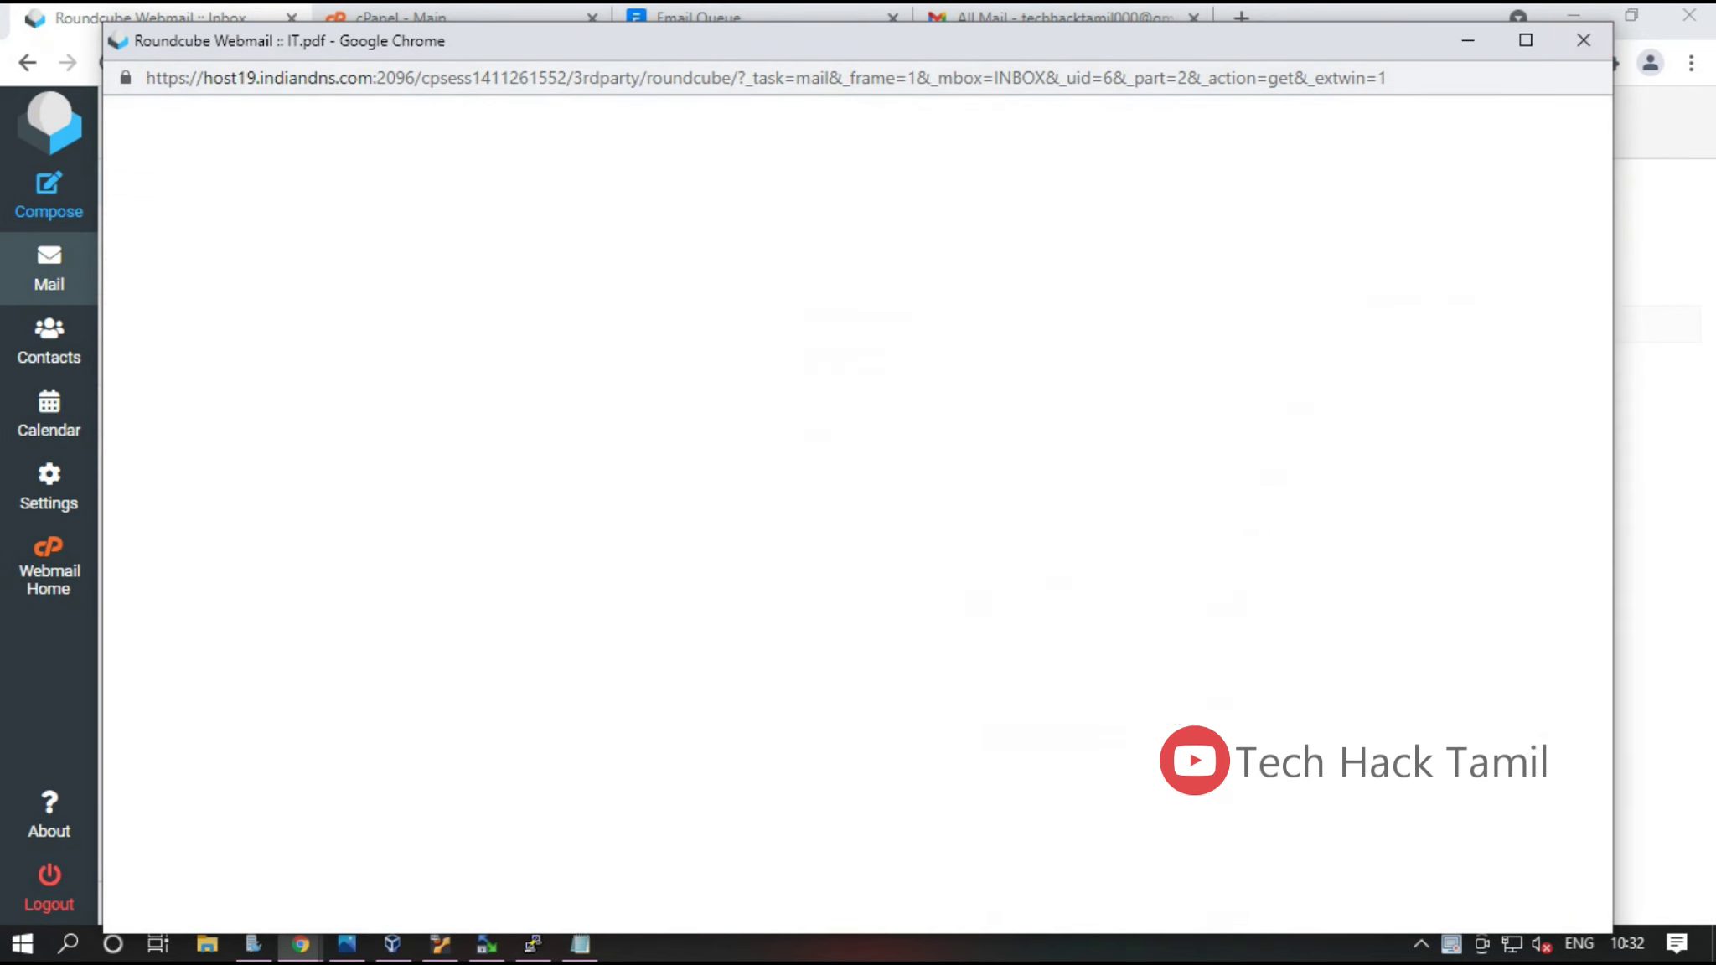
pyautogui.click(1584, 40)
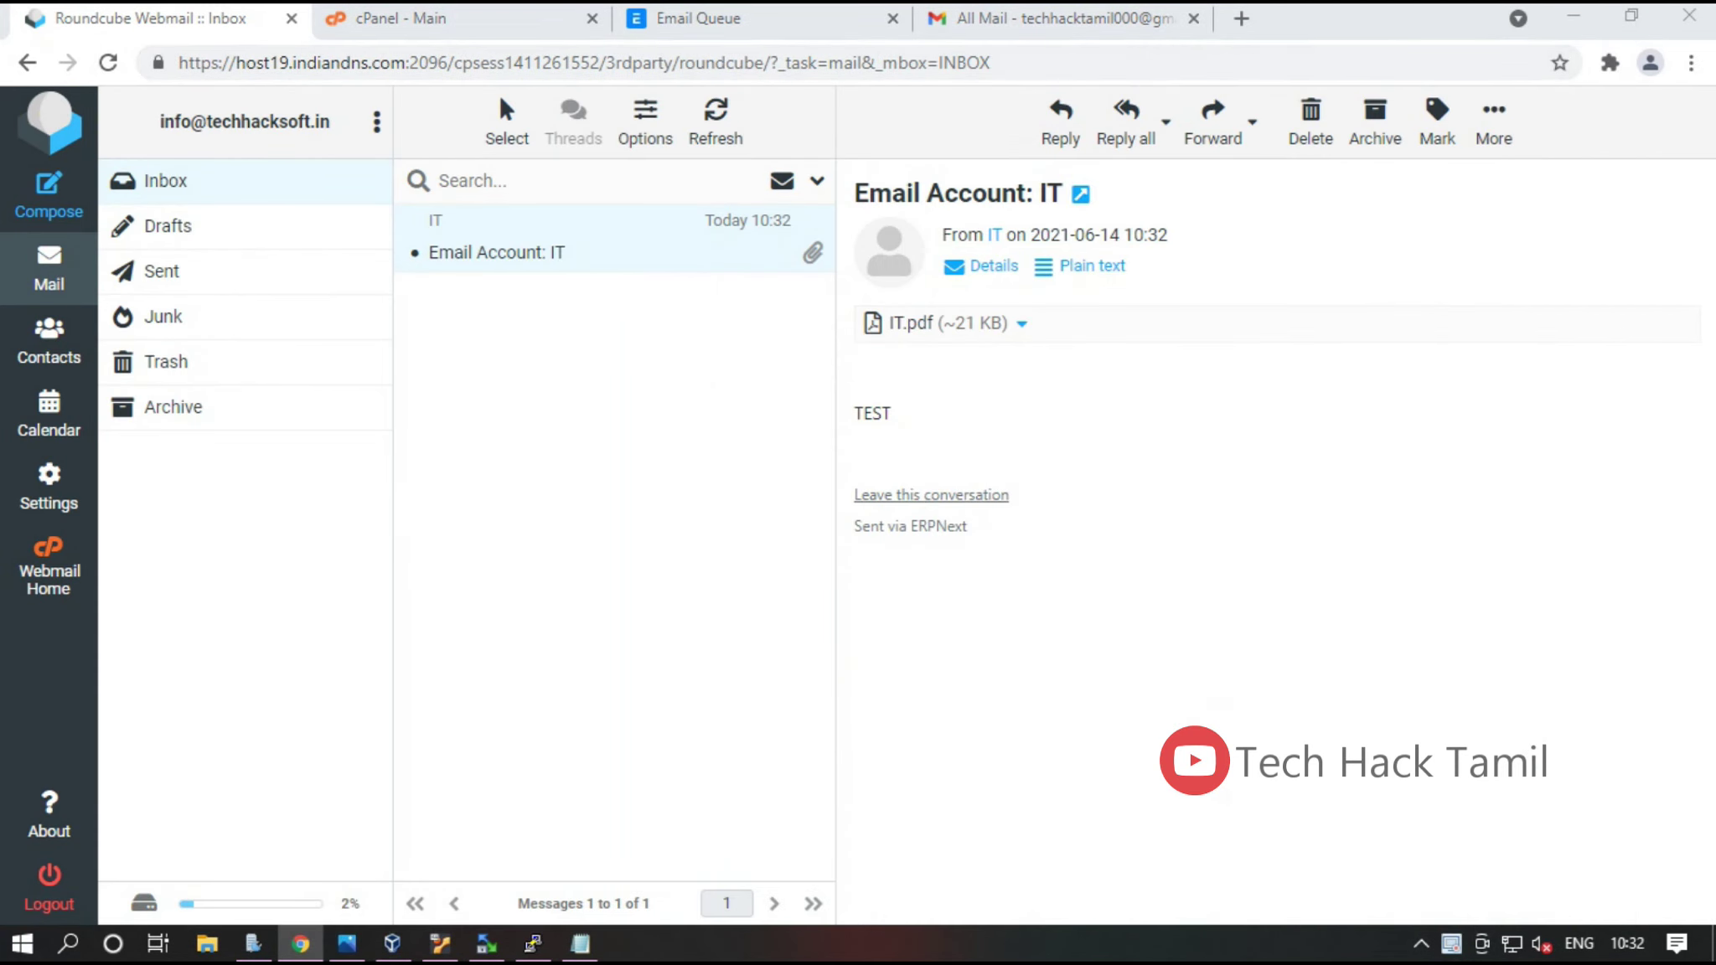
# Back in Roundcube, reload the inbox and reselect the Email Account: IT message
pyautogui.click(1060, 18)
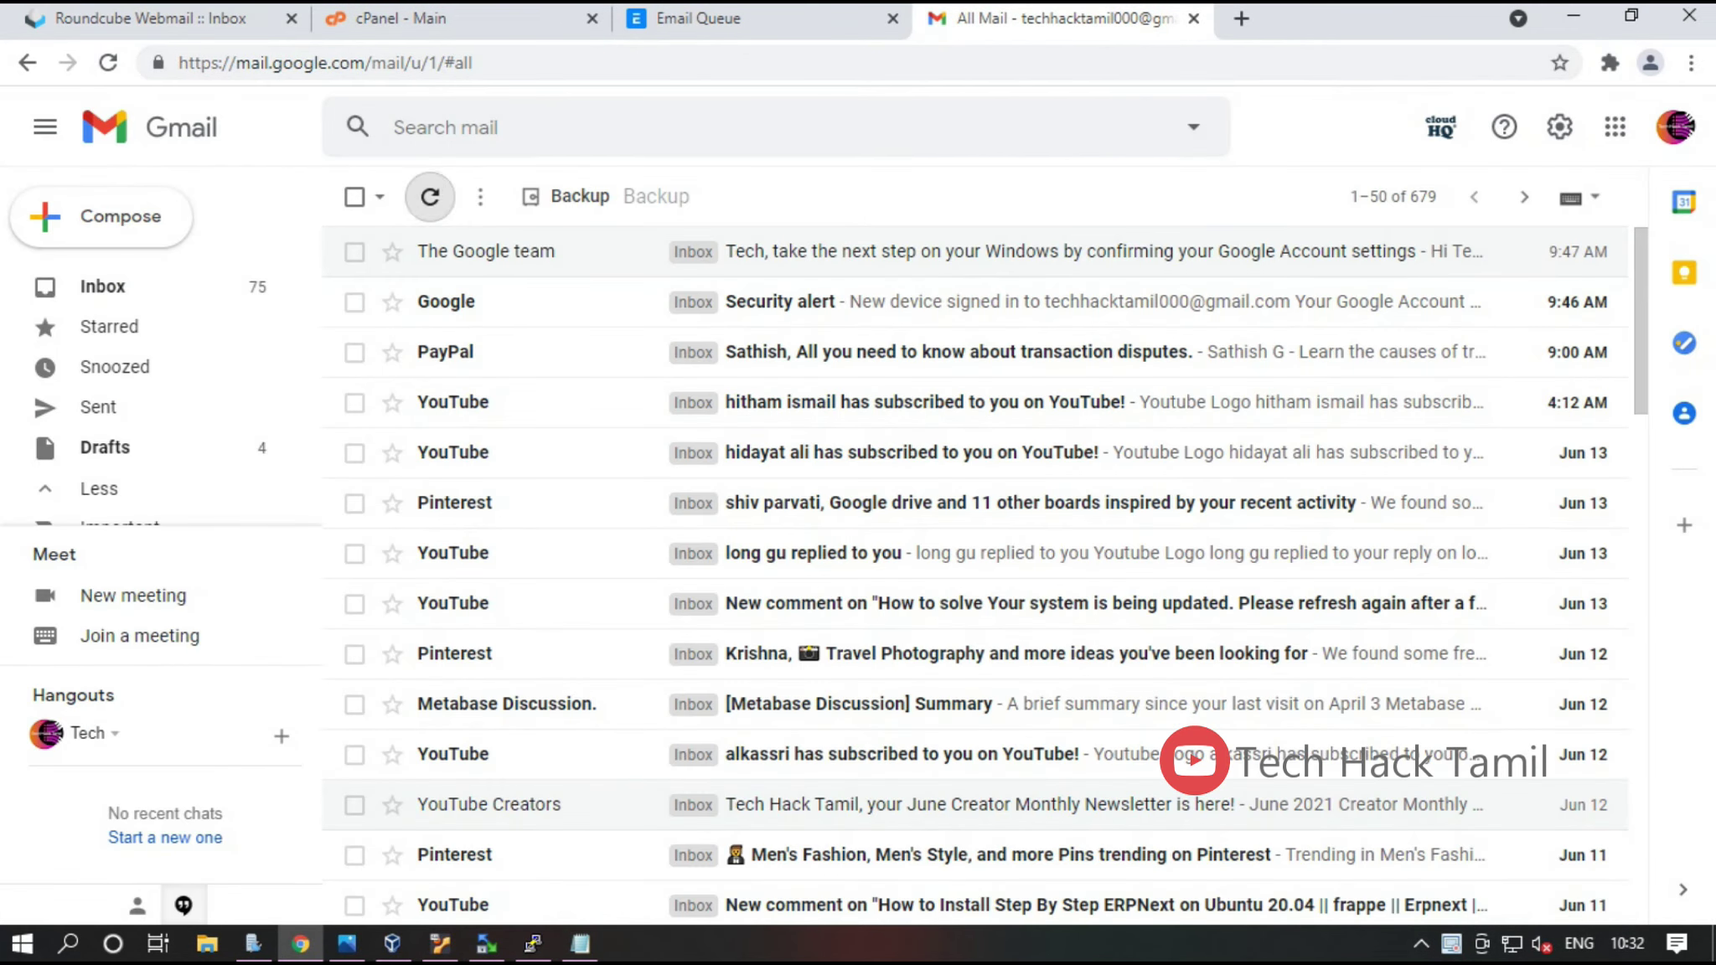
pyautogui.hotkey('ctrl', '1')
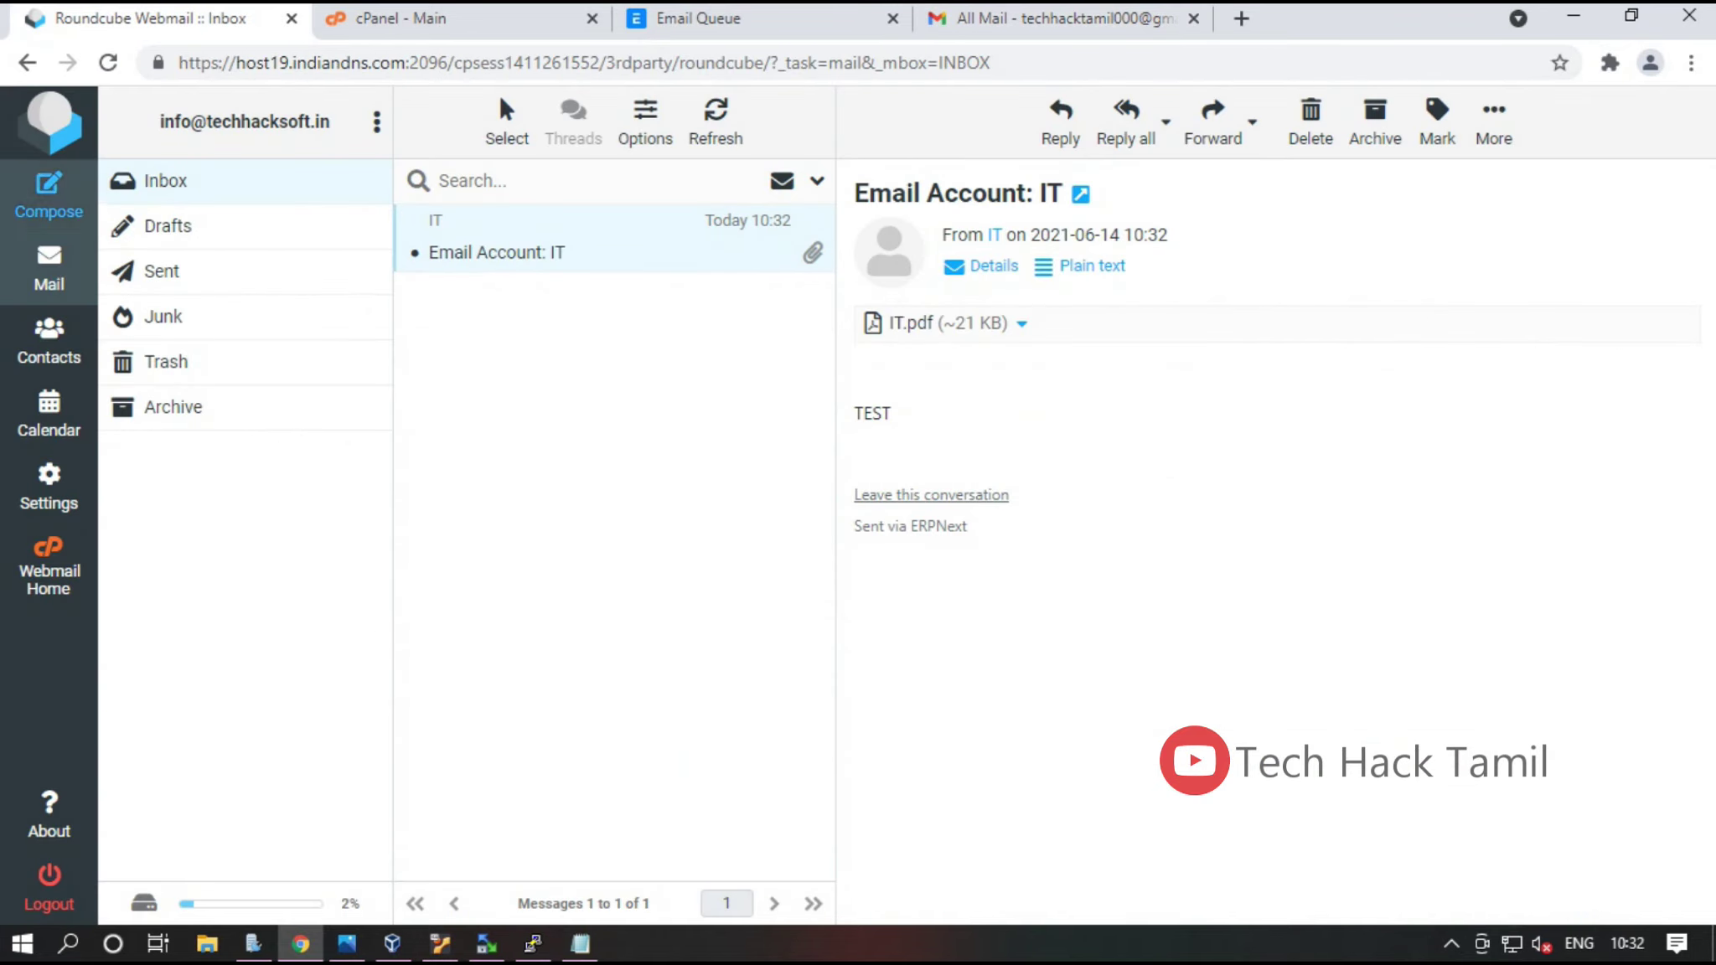
pyautogui.click(49, 268)
pyautogui.click(496, 252)
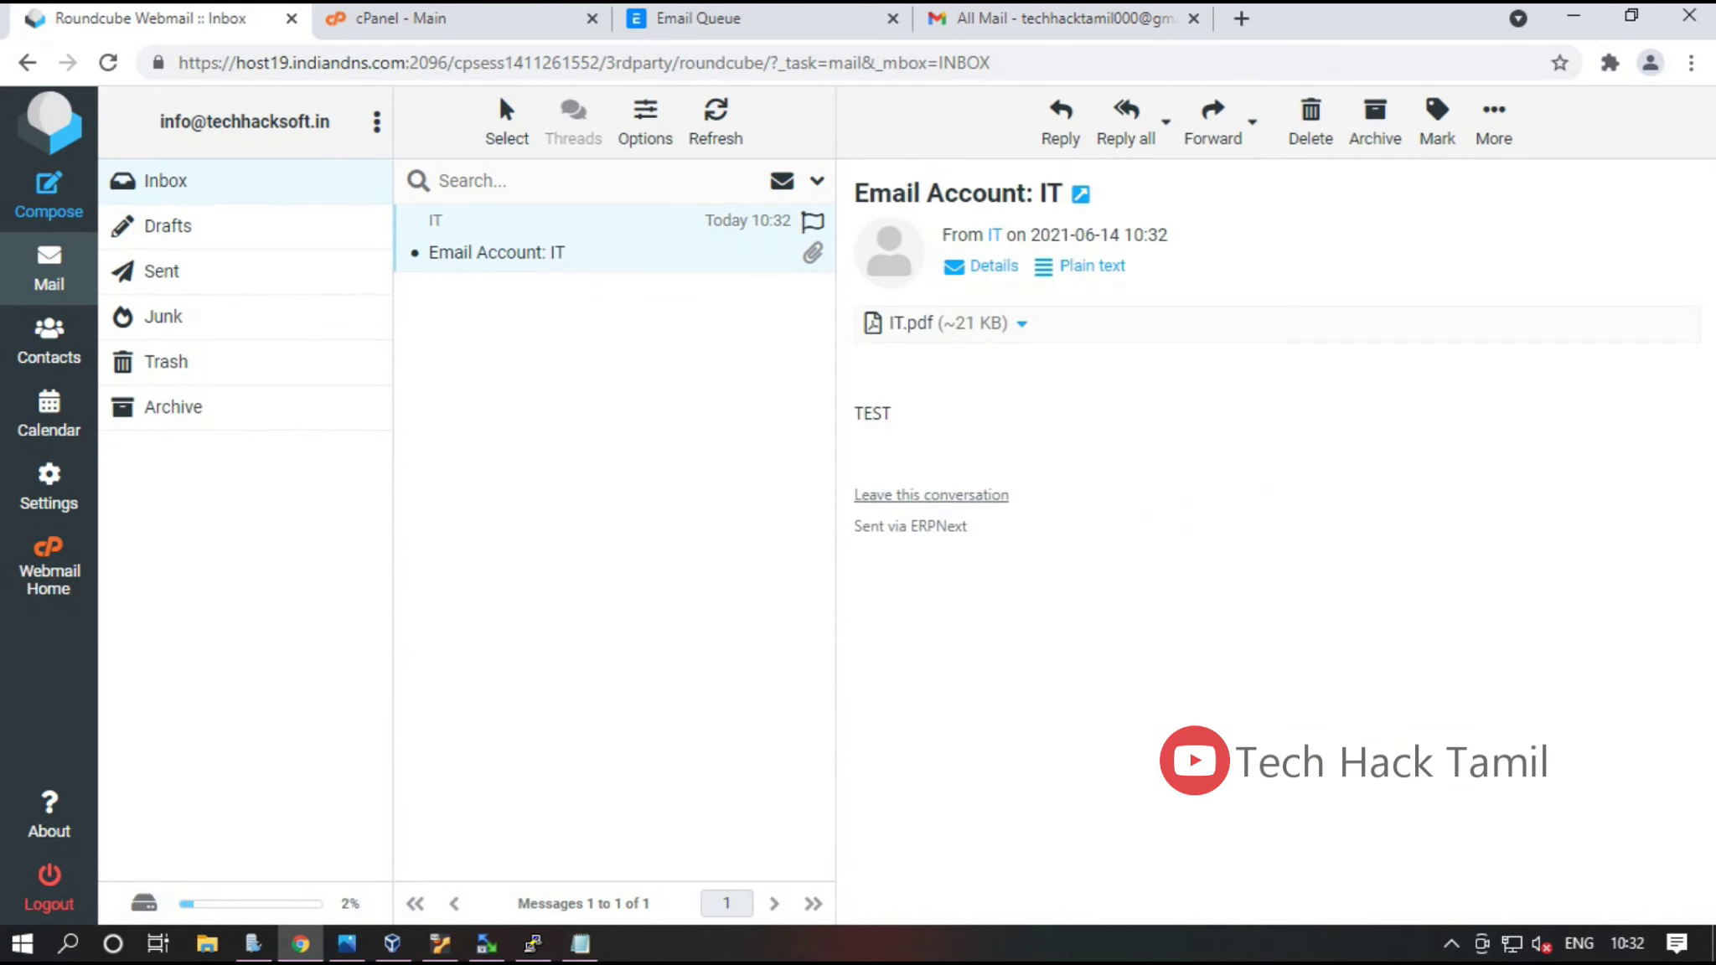